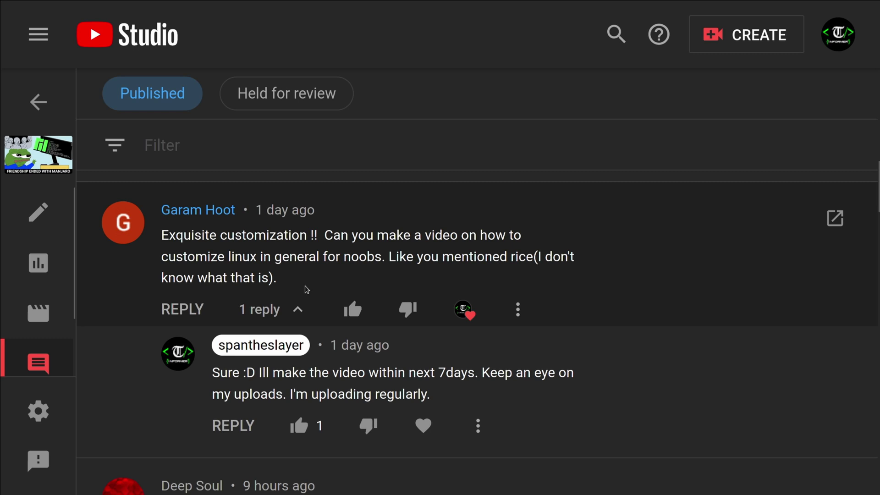
# Read the viewer comment asking for a video on customizing Linux for noobs.
pyautogui.moveTo(207, 255); pyautogui.dragTo(372, 256)
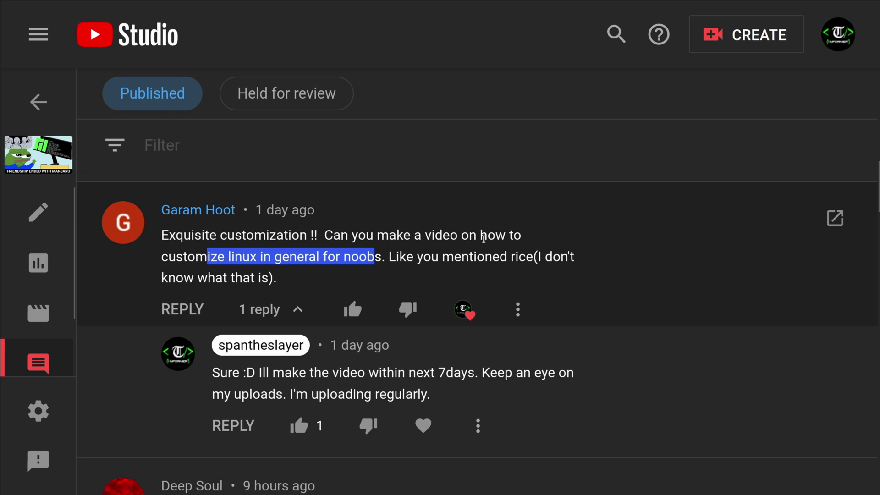
pyautogui.click(525, 259)
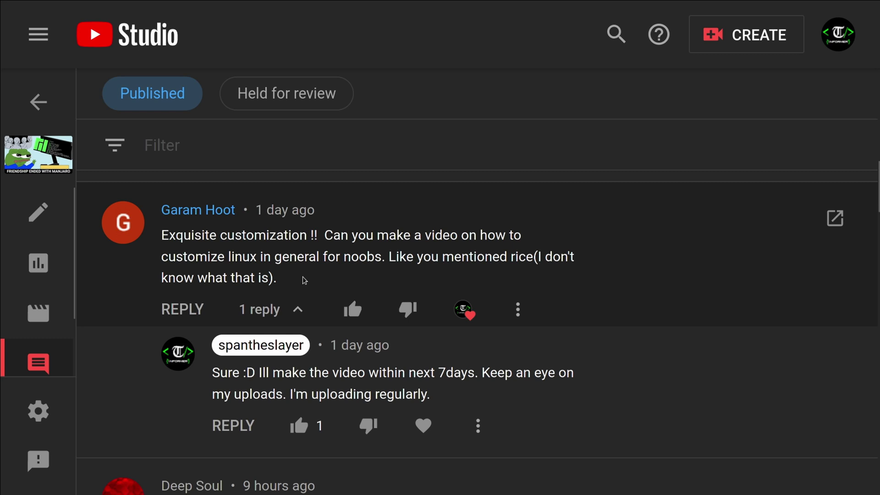
pyautogui.scroll(1, 591, 257)
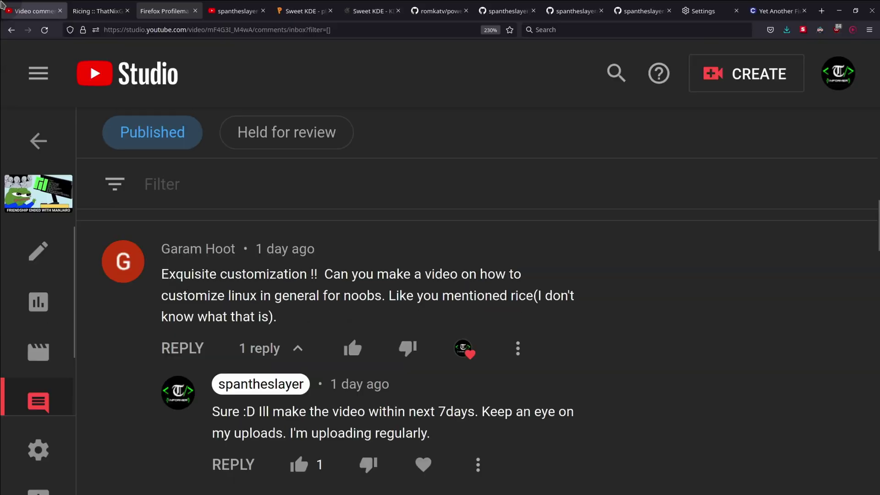
pyautogui.hotkey('alt', 'Tab')
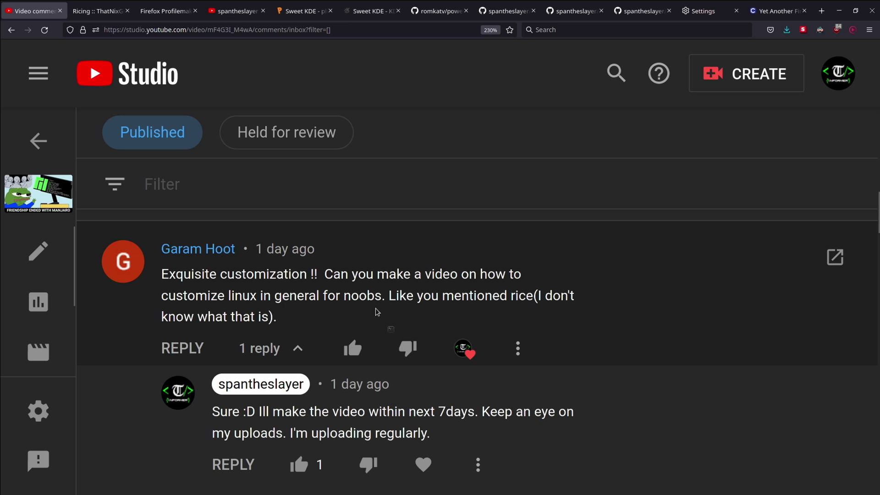
# Open a Konsole terminal, maximize its window and enlarge its text.
pyautogui.hotkey('ctrl', 'alt', 't')
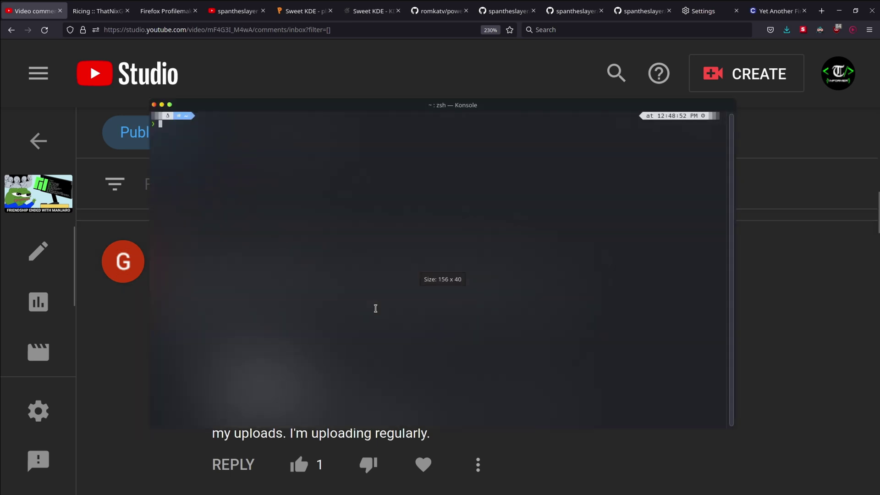
pyautogui.doubleClick(454, 104)
pyautogui.hotkey('ctrl', '+')
pyautogui.hotkey('ctrl', '+')
pyautogui.hotkey('ctrl', '+')
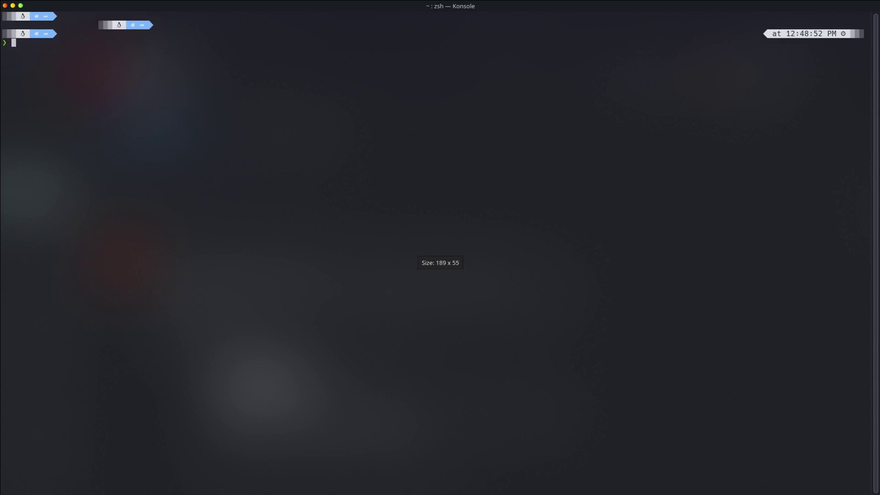
# Show and hide the drop-down terminal, and look up Yakuake in the application launcher.
pyautogui.press('F12')
pyautogui.press('F12')
pyautogui.press('F12')
pyautogui.press('F12')
pyautogui.press('F12')
pyautogui.press('F12')
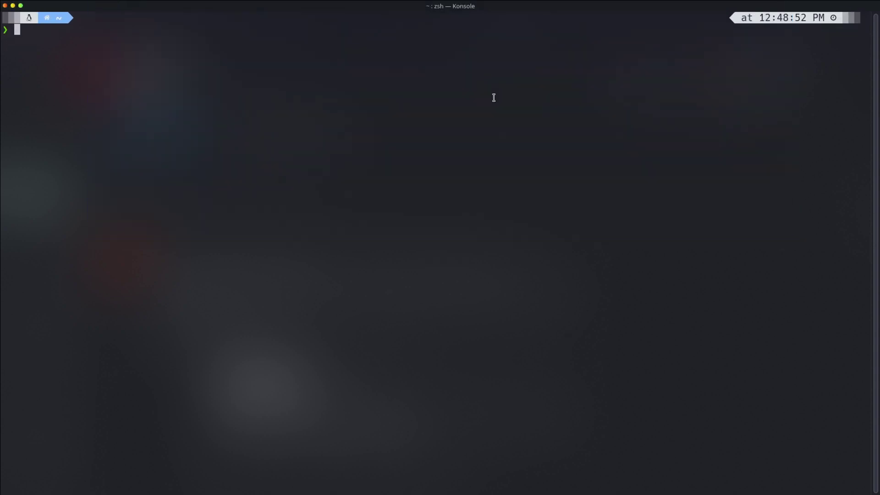
pyautogui.press('F12')
pyautogui.press('F12')
pyautogui.press('F12')
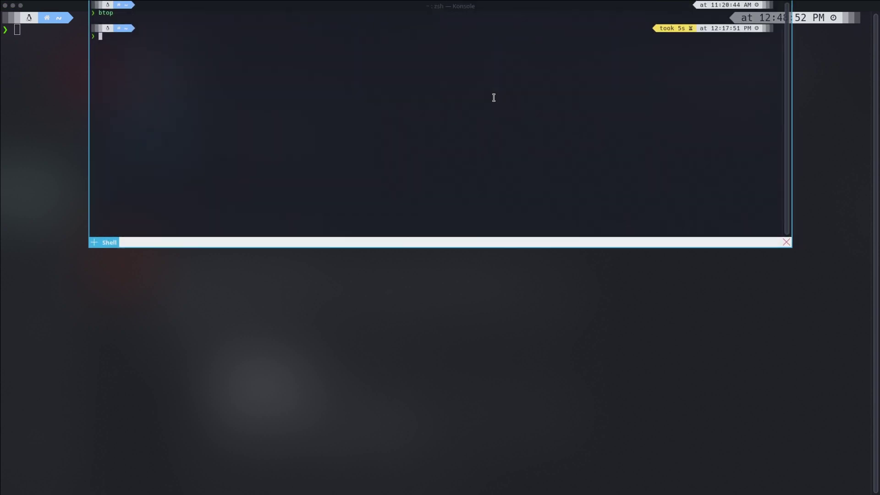
pyautogui.press('super')
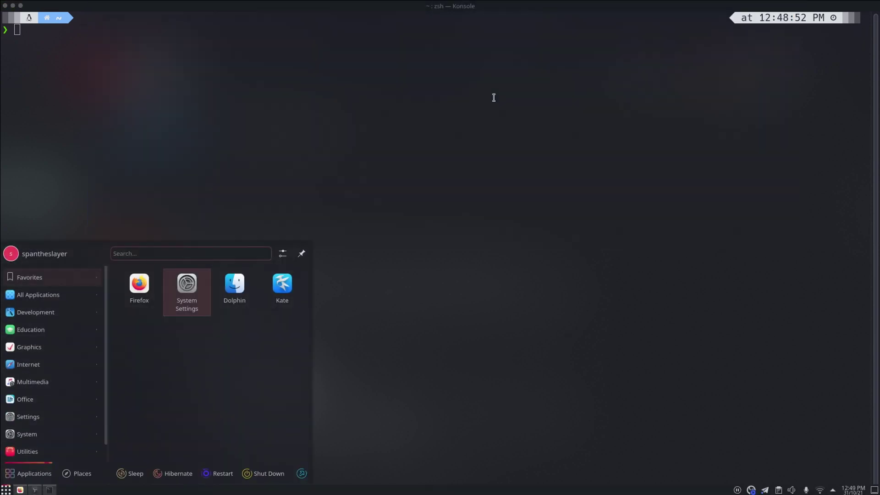
pyautogui.write('yakua')
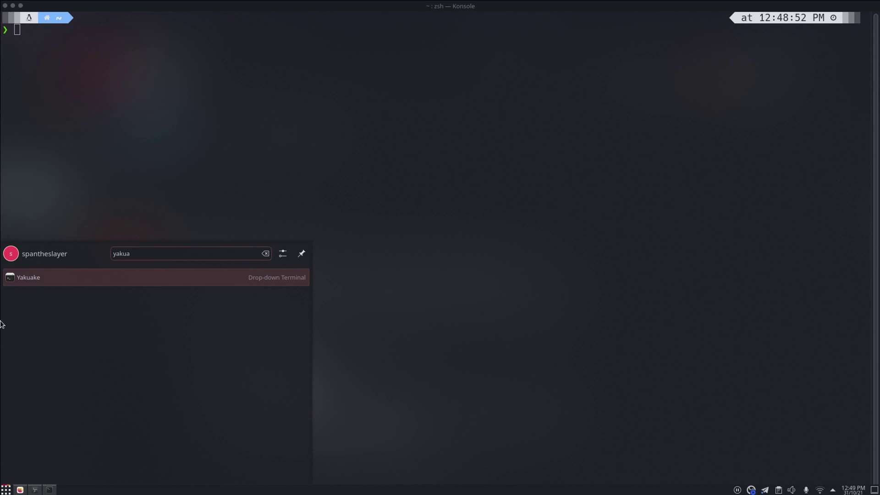
# Write the install command "sudo pacman -S yakuake" at the Konsole prompt and cancel it.
pyautogui.click(98, 114)
pyautogui.write('p')
pyautogui.press('BackSpace')
pyautogui.write('sudo pacman -S yal')
pyautogui.press('BackSpace')
pyautogui.write('kuake')
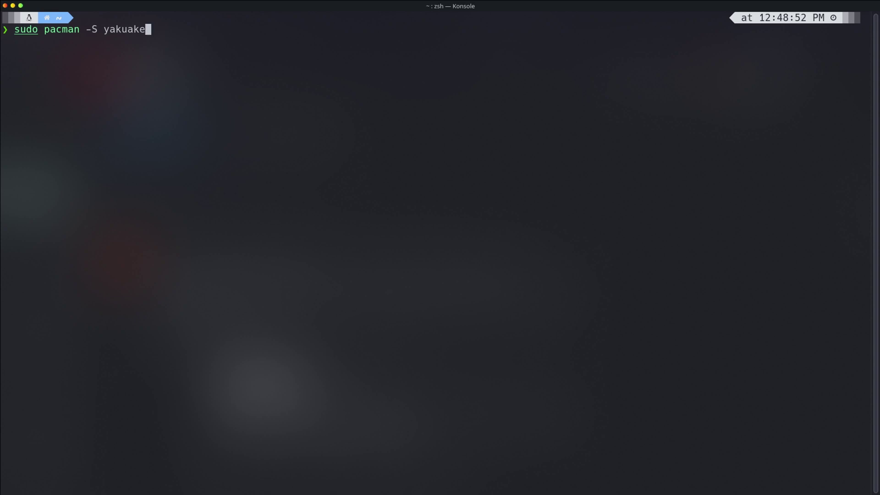
pyautogui.hotkey('ctrl', 'c')
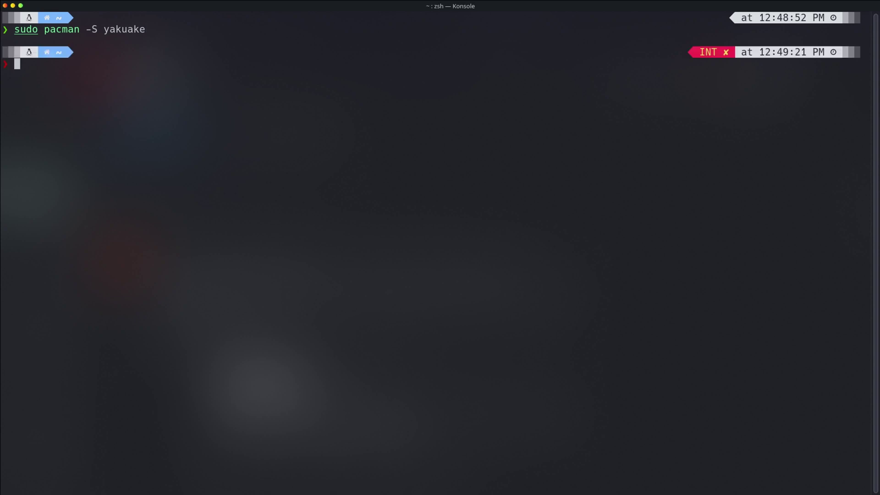
# Run neofetch and examine the OS, shell, desktop, window manager, theme and icons entries.
pyautogui.write('neofetch')
pyautogui.press('Return')
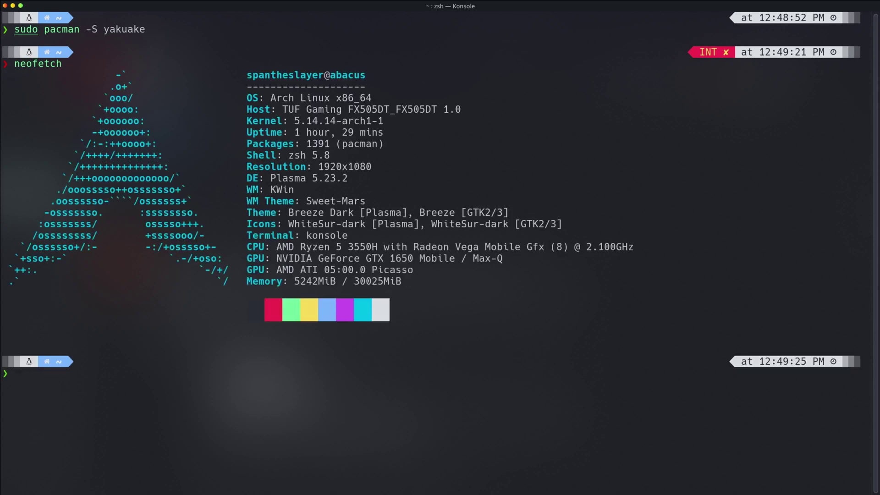
pyautogui.moveTo(263, 99); pyautogui.dragTo(442, 98)
pyautogui.click(548, 279)
pyautogui.moveTo(283, 156); pyautogui.dragTo(340, 156)
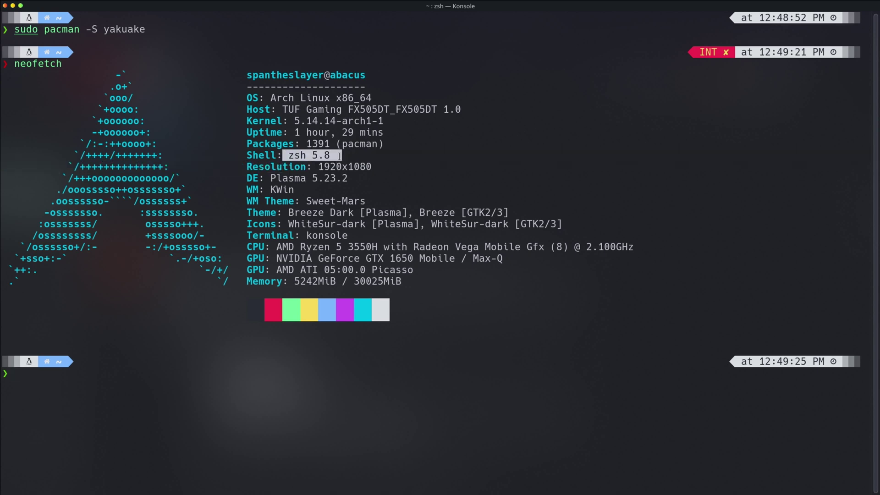
pyautogui.click(273, 122)
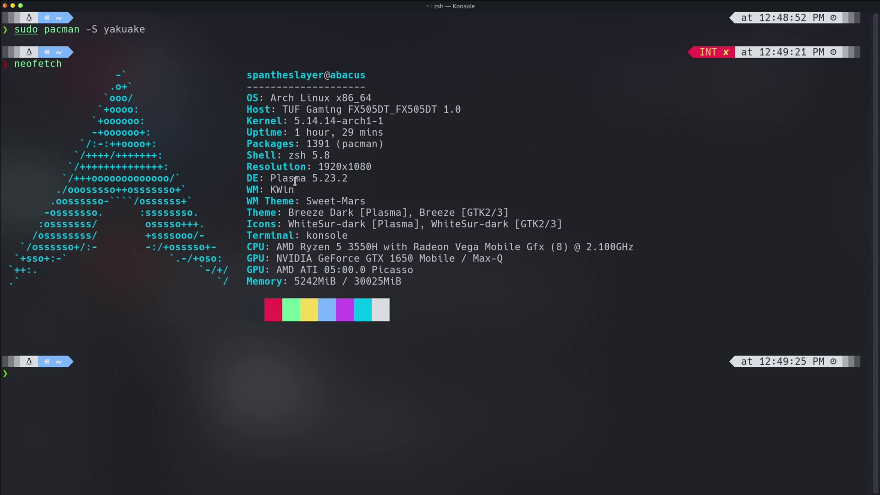
pyautogui.moveTo(264, 188); pyautogui.dragTo(313, 190)
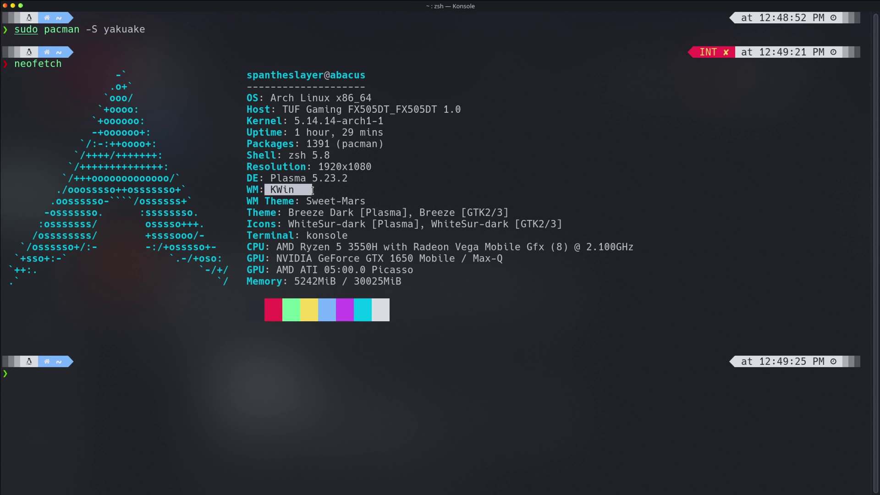
pyautogui.click(312, 190)
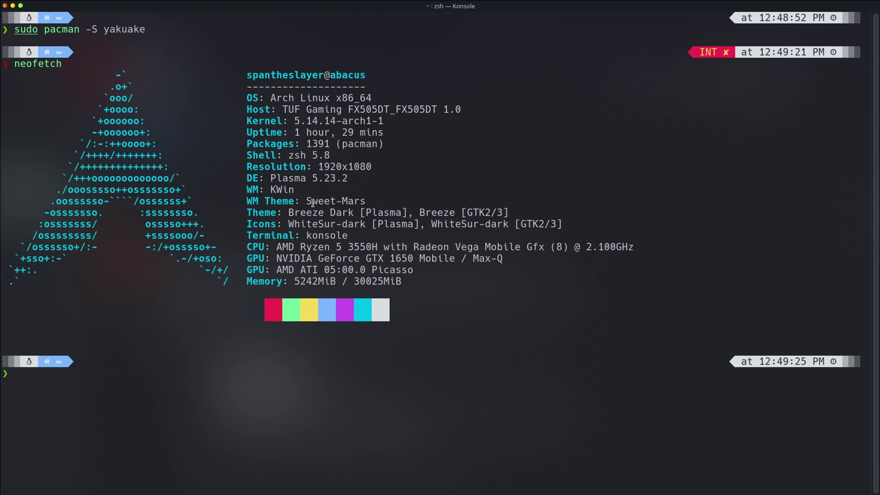
pyautogui.moveTo(300, 201); pyautogui.dragTo(443, 205)
pyautogui.click(417, 252)
pyautogui.moveTo(240, 225); pyautogui.dragTo(287, 225)
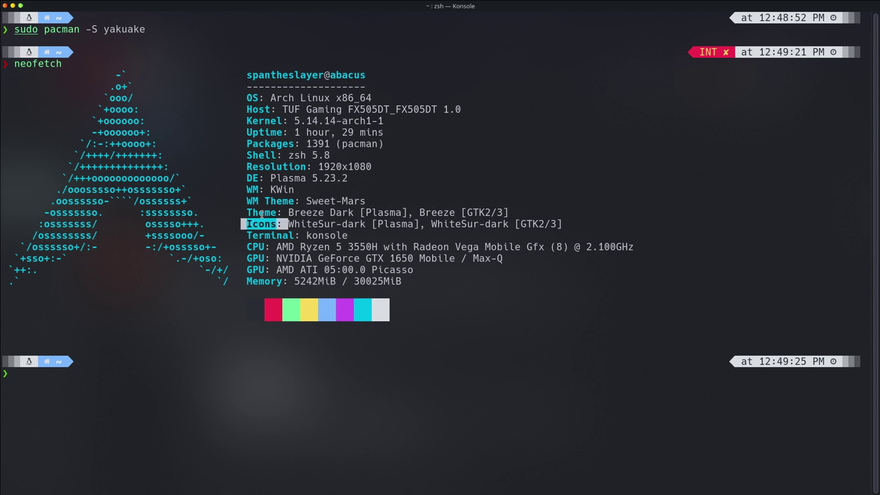
pyautogui.click(298, 219)
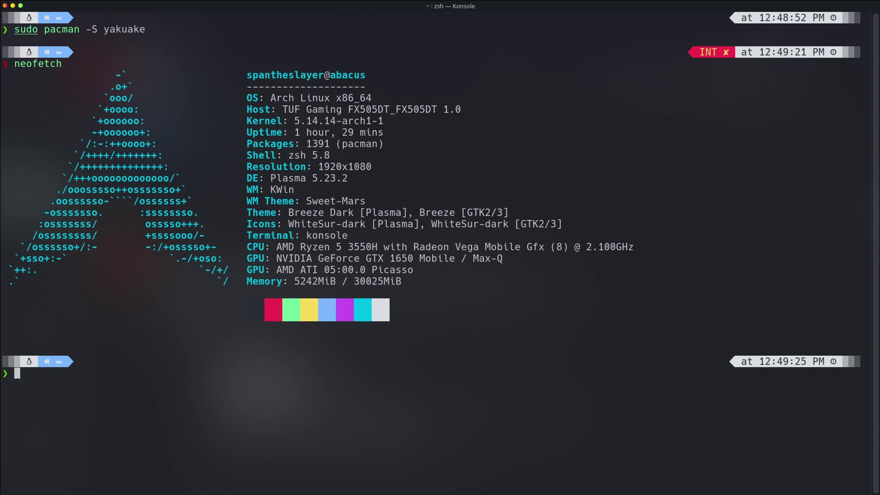
# Open .zshrc in nvim and select the ZSH_THEME value.
pyautogui.write('nvim .zshrc')
pyautogui.press('Return')
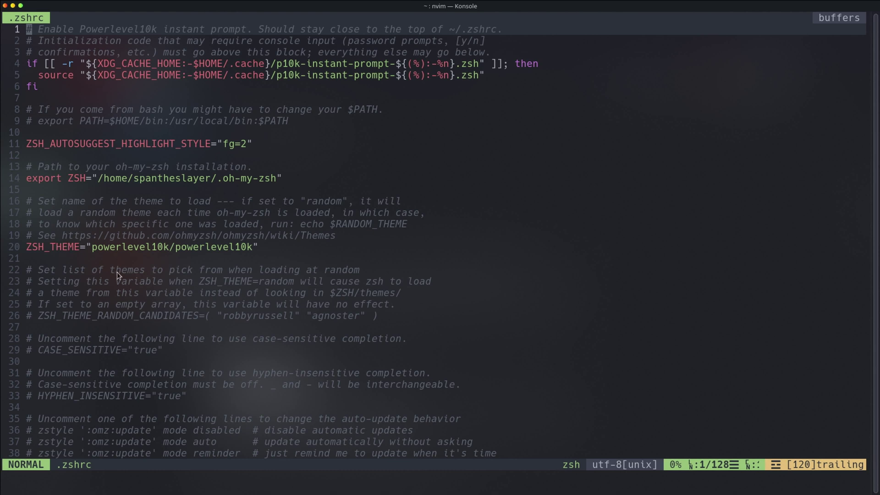
pyautogui.moveTo(92, 250); pyautogui.dragTo(245, 251)
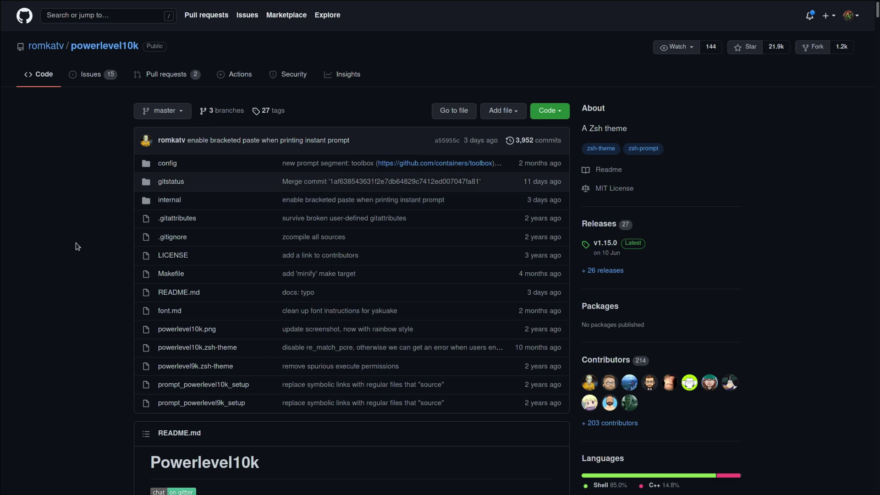
# Go to the Oh My Zsh installation instructions in the romkatv/powerlevel10k README on GitHub.
pyautogui.scroll(-8, 77, 246)
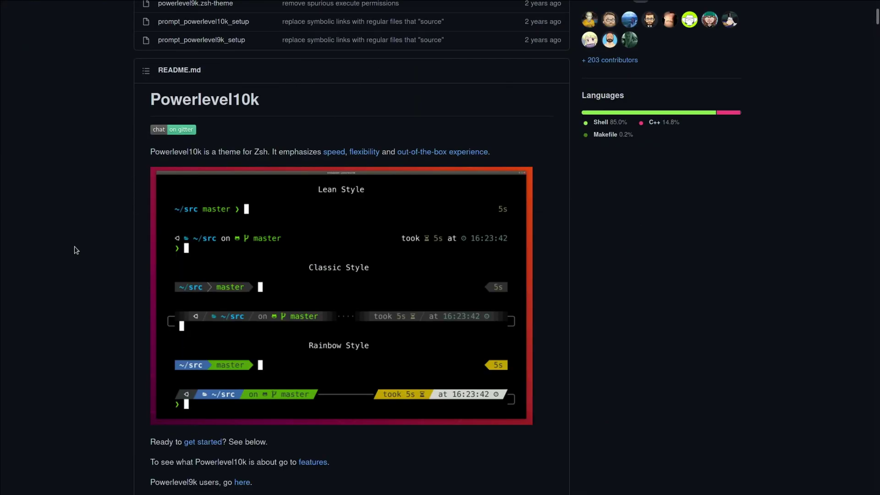
pyautogui.scroll(8, 546, 270)
pyautogui.scroll(-15, 340, 279)
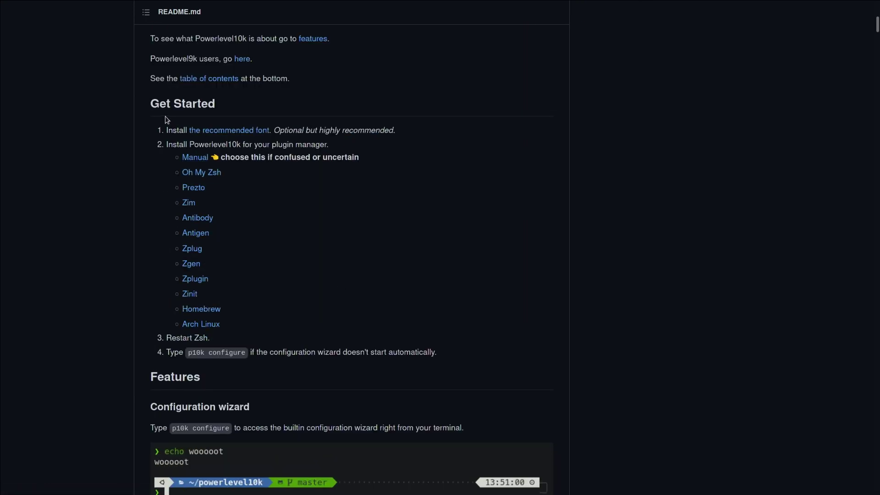
pyautogui.click(193, 173)
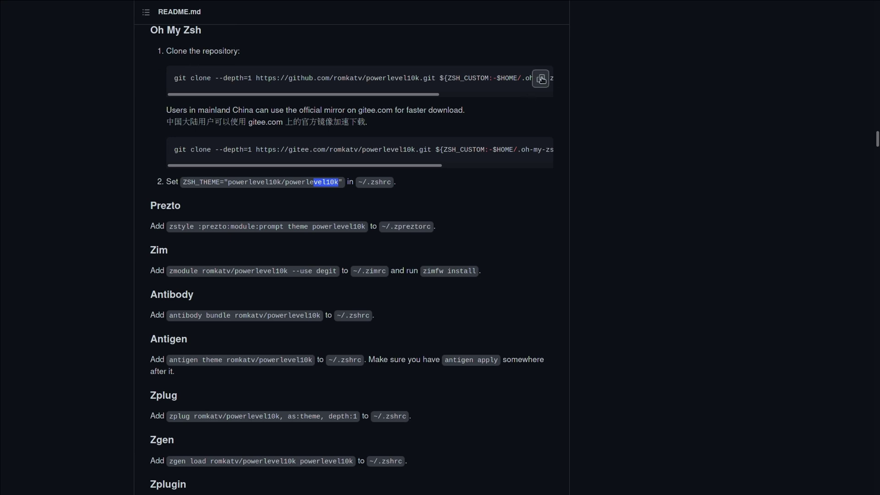
# Run the README's git clone command in a new terminal to put powerlevel10k in Oh My Zsh's custom themes folder.
pyautogui.hotkey('ctrl', 'alt', 't')
pyautogui.hotkey('ctrl', 'shift', 'v')
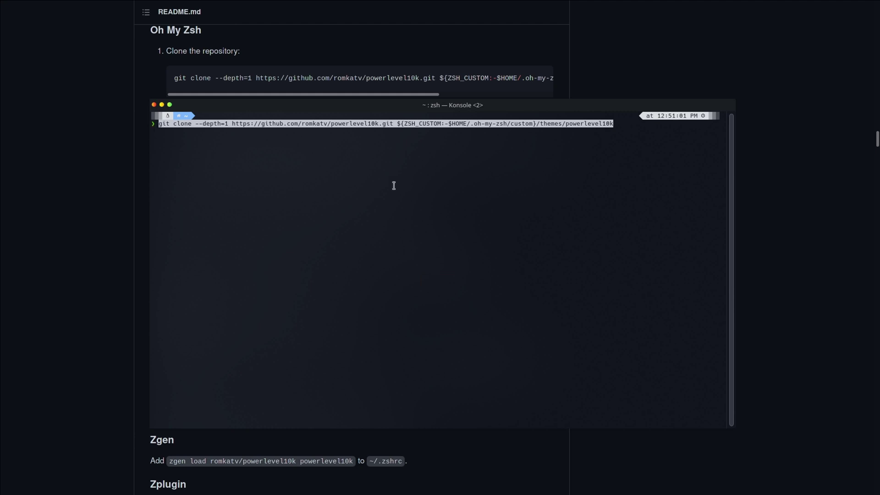
pyautogui.press('Return')
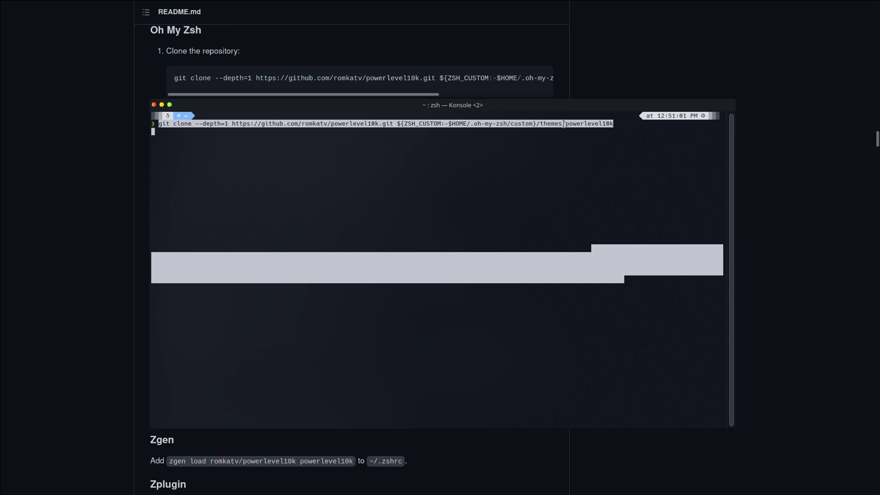
pyautogui.press('Tab')
pyautogui.hotkey('alt', 'Tab')
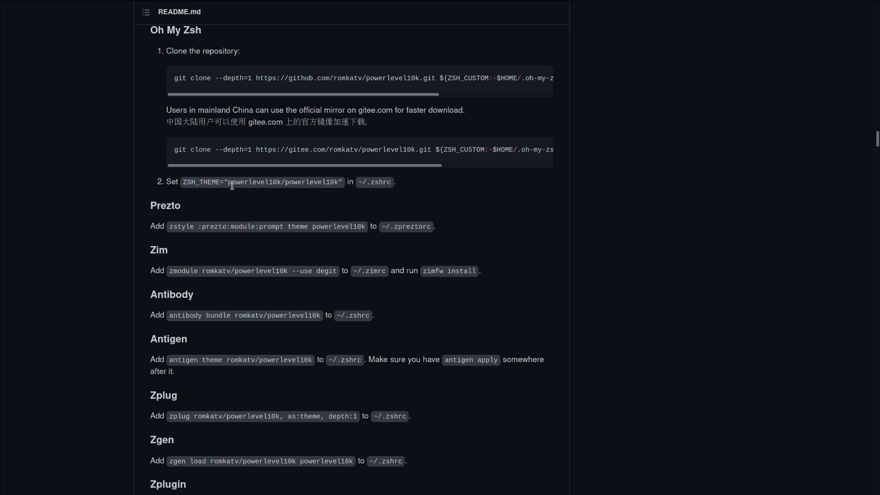
# Compare the README's ZSH_THEME="powerlevel10k/powerlevel10k" setting with the theme line in .zshrc.
pyautogui.moveTo(232, 184); pyautogui.dragTo(334, 183)
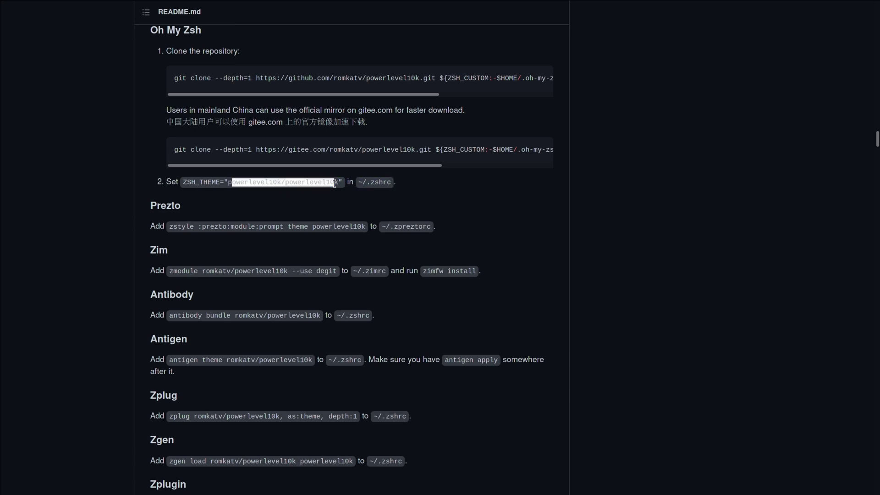
pyautogui.hotkey('alt', 'Tab')
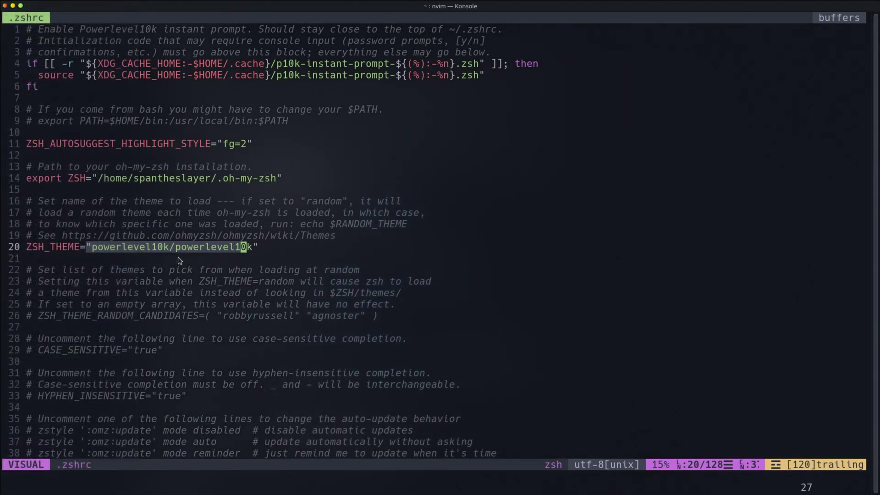
pyautogui.click(263, 249)
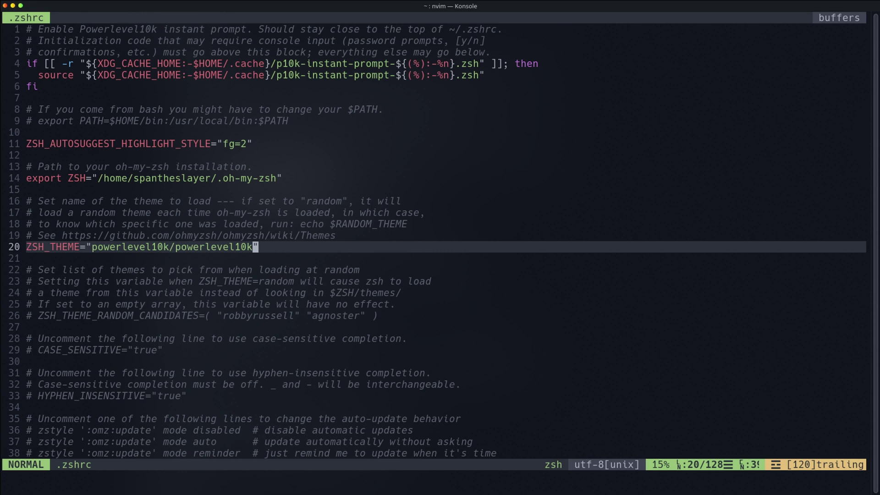
pyautogui.press(':')
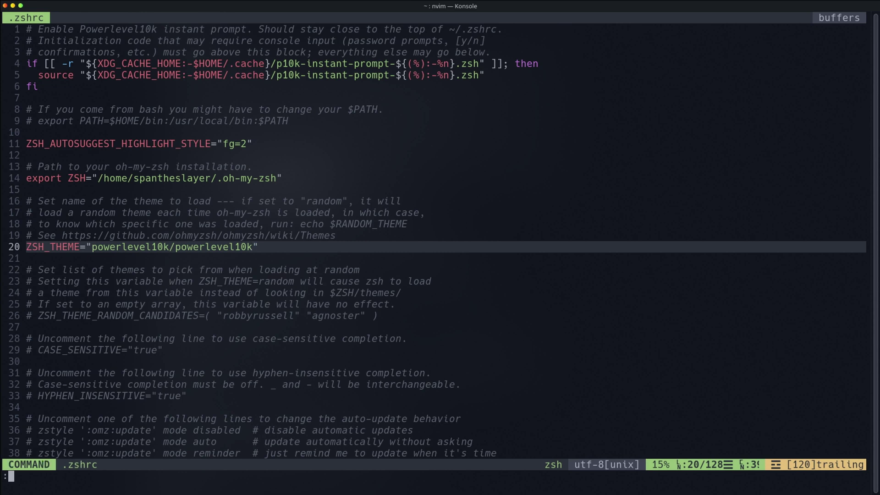
pyautogui.press('Escape')
# Examine the git, archlinux, zsh-autosuggestions and zsh-syntax-highlighting entries in the plugins line of .zshrc.
pyautogui.scroll(-20, 318, 350)
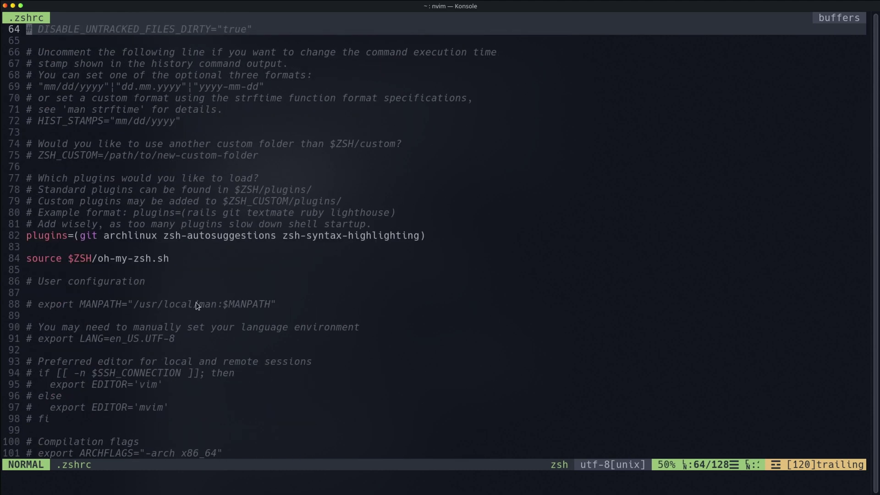
pyautogui.doubleClick(129, 234)
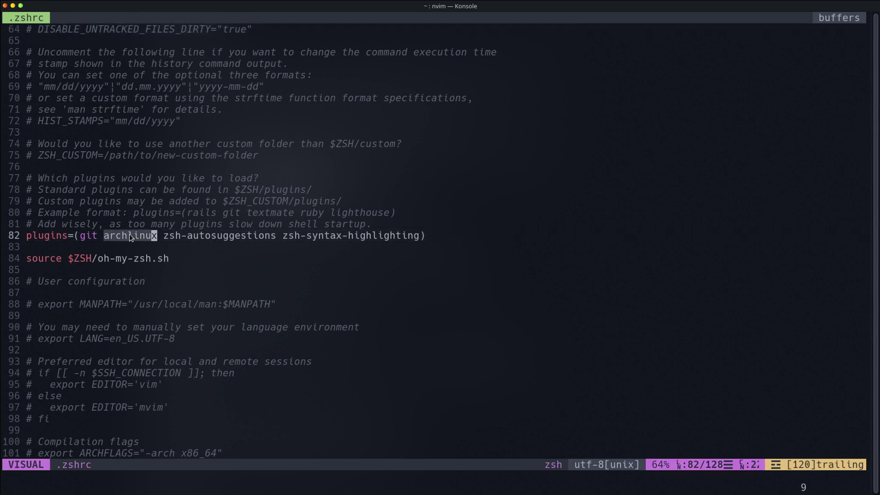
pyautogui.doubleClick(214, 234)
pyautogui.click(344, 235)
pyautogui.doubleClick(344, 235)
pyautogui.click(90, 236)
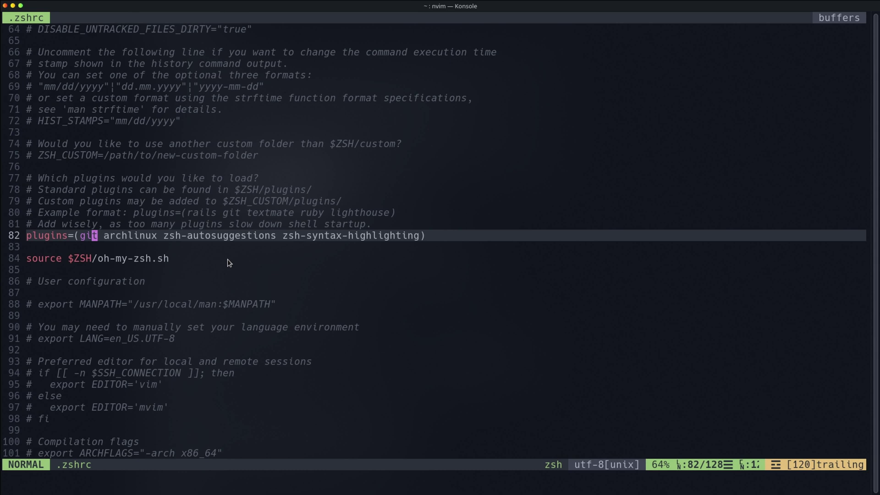
pyautogui.doubleClick(131, 235)
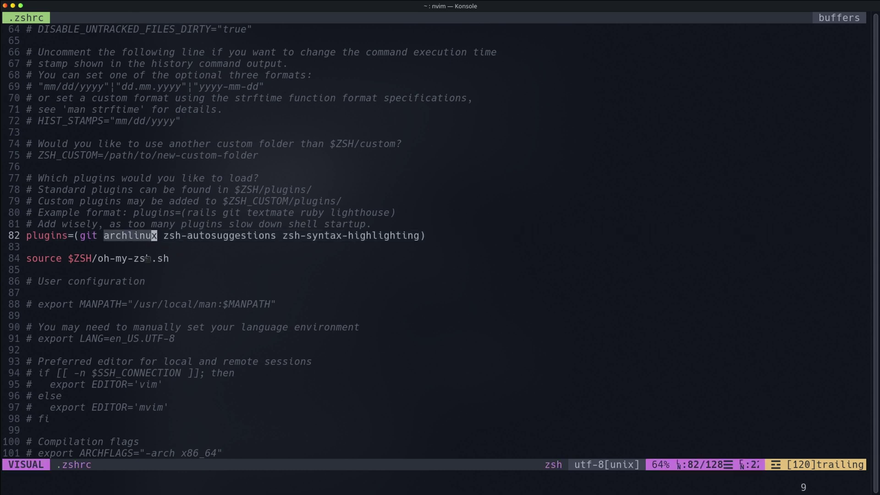
# Draft a sample sudo pacman -S command in a new terminal and replace it with the archlinux plugin's pacin alias.
pyautogui.hotkey('ctrl', 'shift', 'n')
pyautogui.write('sudo pacman ')
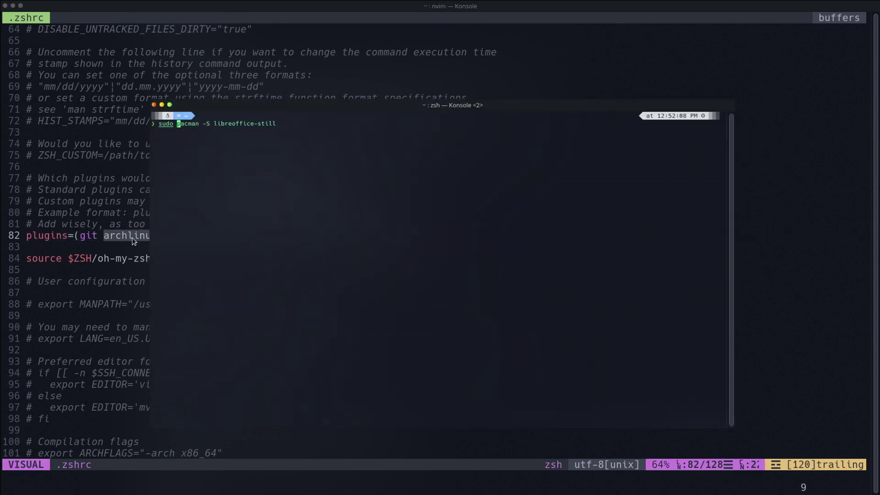
pyautogui.write('-S')
pyautogui.write('sdlkfjas')
pyautogui.hotkey('alt', 'b')
pyautogui.hotkey('alt', 'b')
pyautogui.hotkey('alt', 'b')
pyautogui.hotkey('ctrl', 'u')
pyautogui.write('pacin')
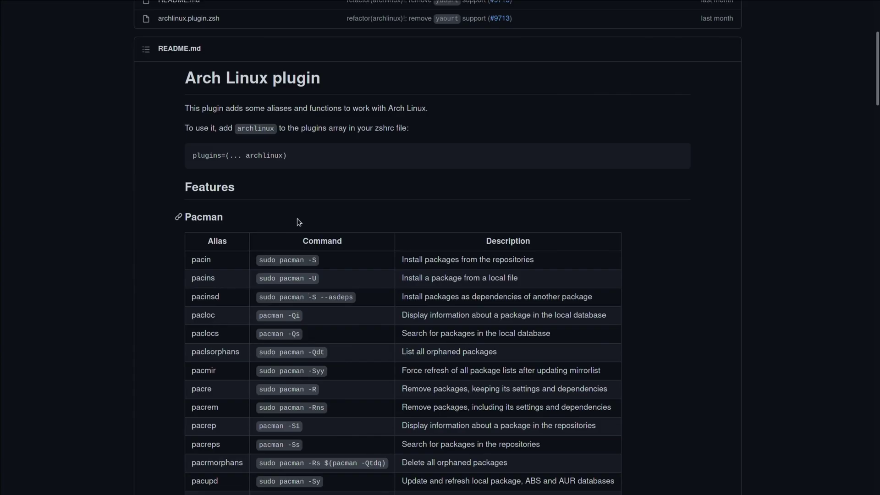
# Examine the pacman, Aura, Pacaur, Trizen and Yay alias tables in the Oh My Zsh Arch Linux plugin README.
pyautogui.scroll(-3, 309, 315)
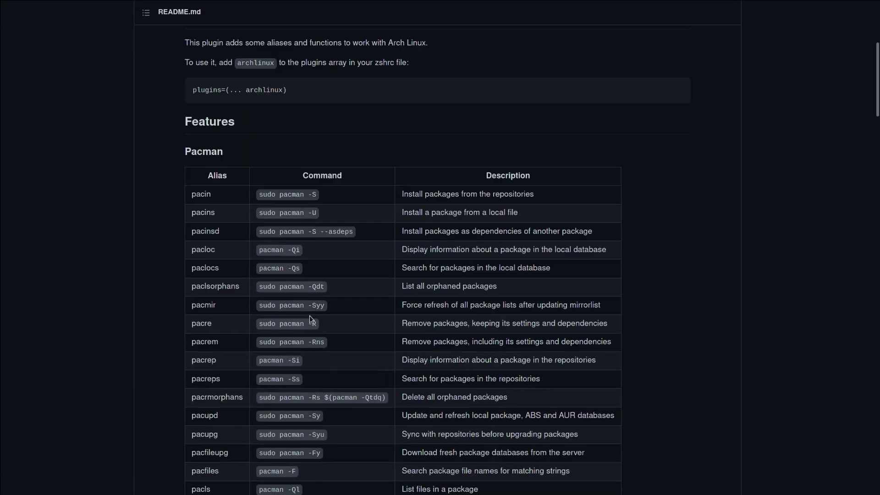
pyautogui.moveTo(226, 141); pyautogui.dragTo(190, 140)
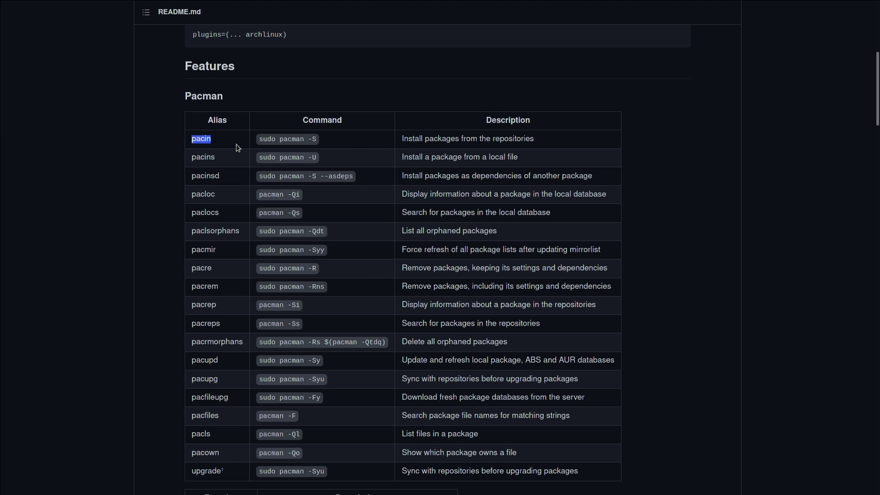
pyautogui.scroll(-3, 217, 160)
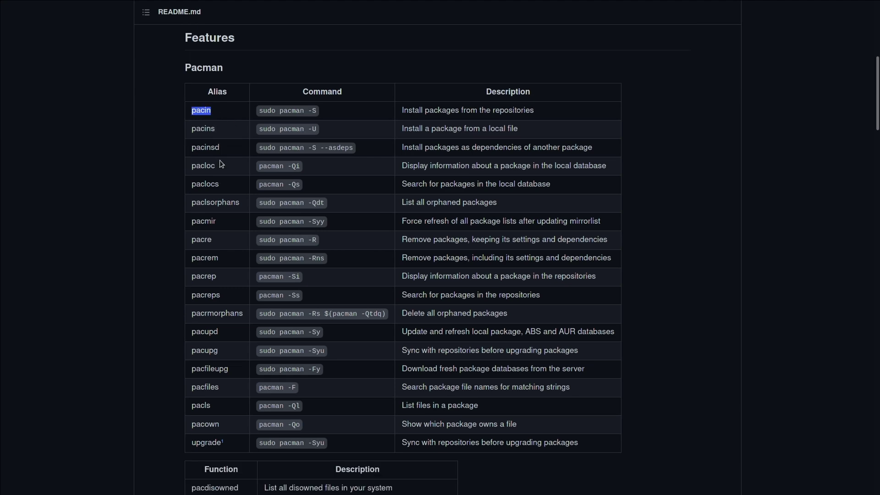
pyautogui.scroll(9, 230, 257)
pyautogui.scroll(-15, 228, 281)
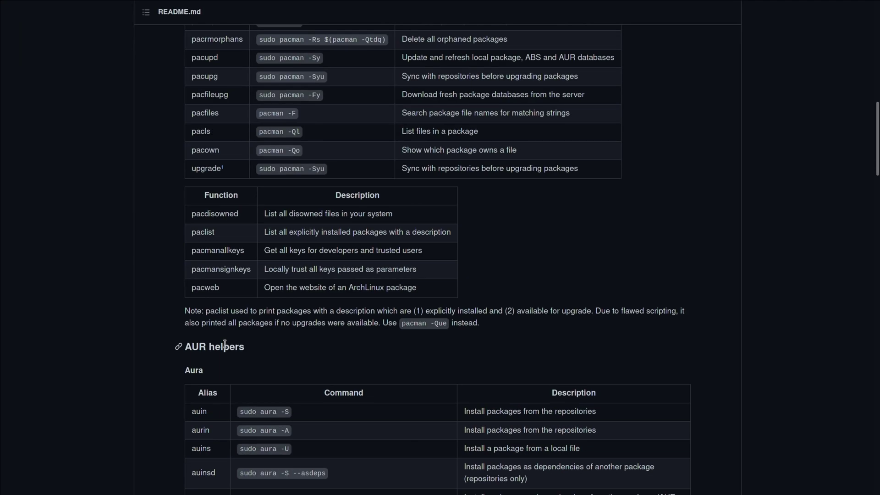
pyautogui.scroll(-1, 221, 273)
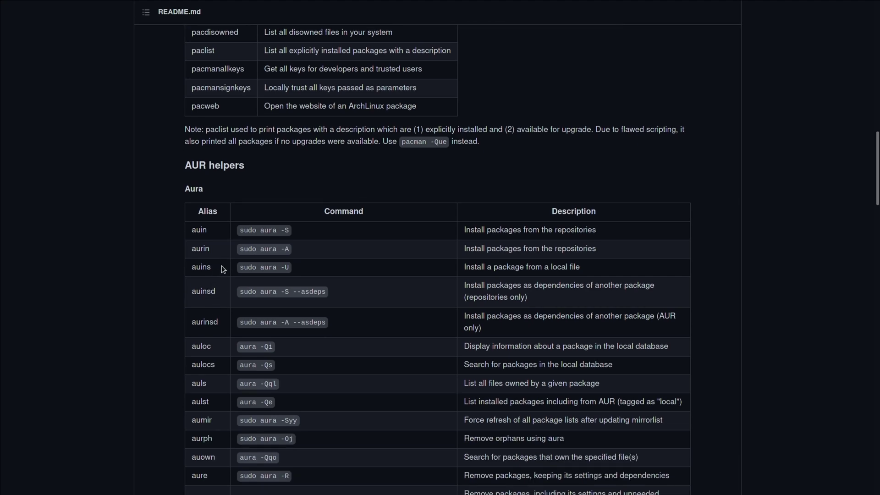
pyautogui.scroll(-8, 241, 186)
pyautogui.scroll(-7, 240, 185)
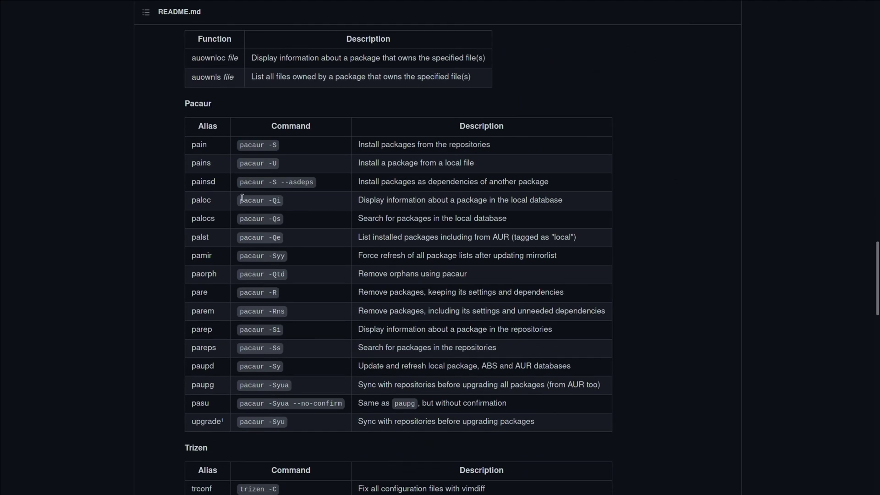
pyautogui.scroll(-5, 216, 171)
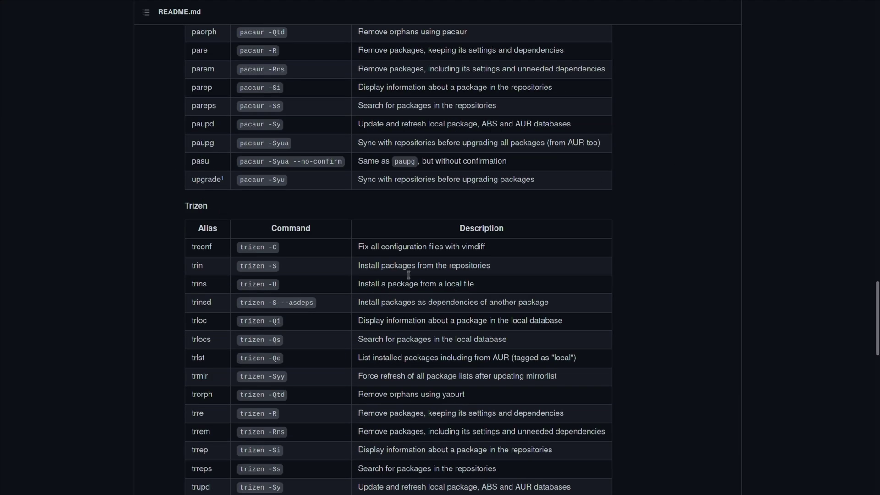
pyautogui.scroll(-7, 289, 253)
pyautogui.scroll(-3, 213, 238)
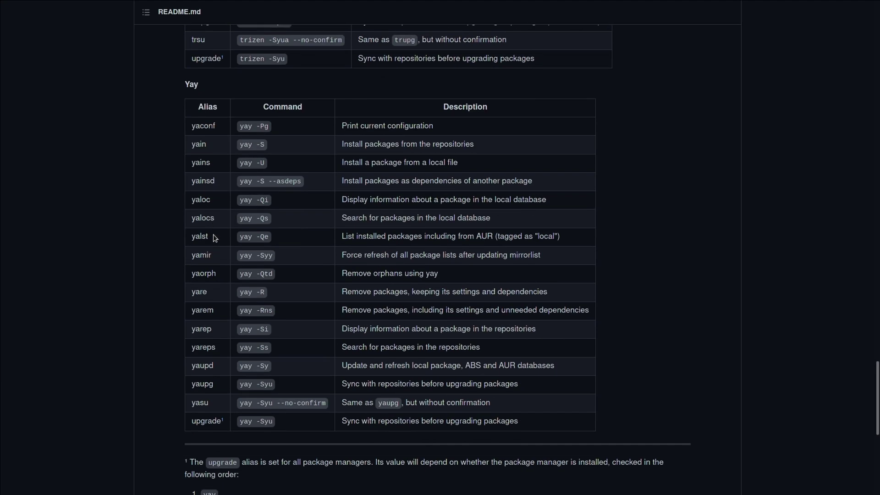
pyautogui.scroll(-8, 251, 279)
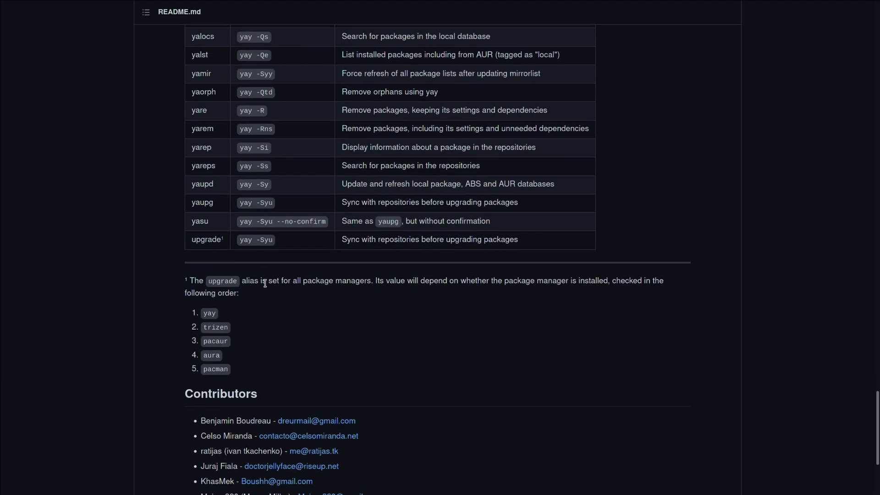
# Try zsh-autosuggestions in a new terminal by completing nvim to nvim .zshrc, clear the command unexecuted and close the terminal.
pyautogui.hotkey('alt', 'Tab')
pyautogui.hotkey('alt', 'Tab')
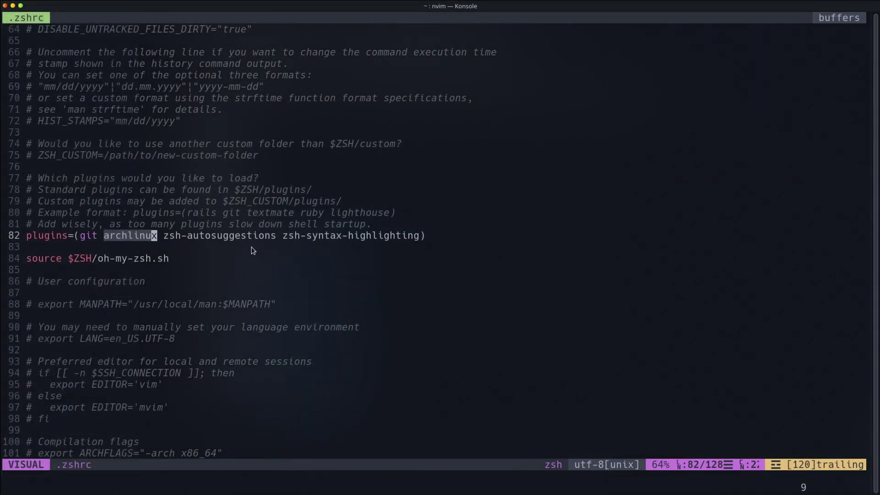
pyautogui.hotkey('ctrl', 'alt', 't')
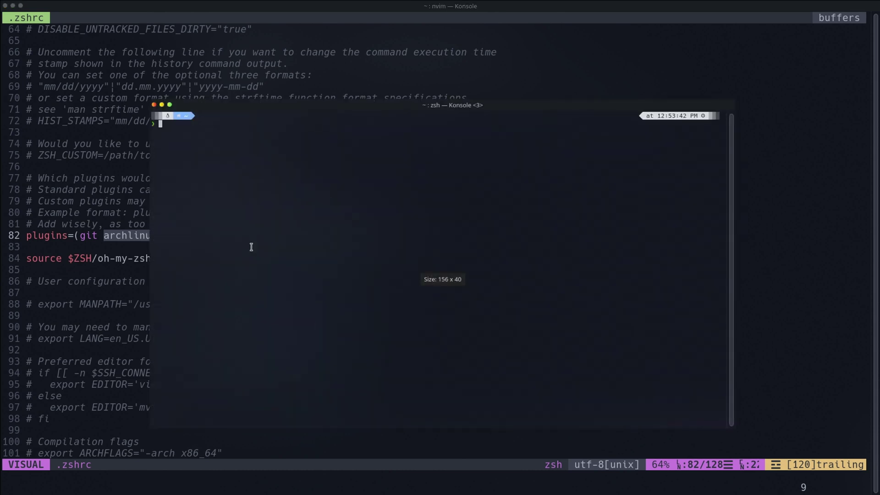
pyautogui.write('nvim')
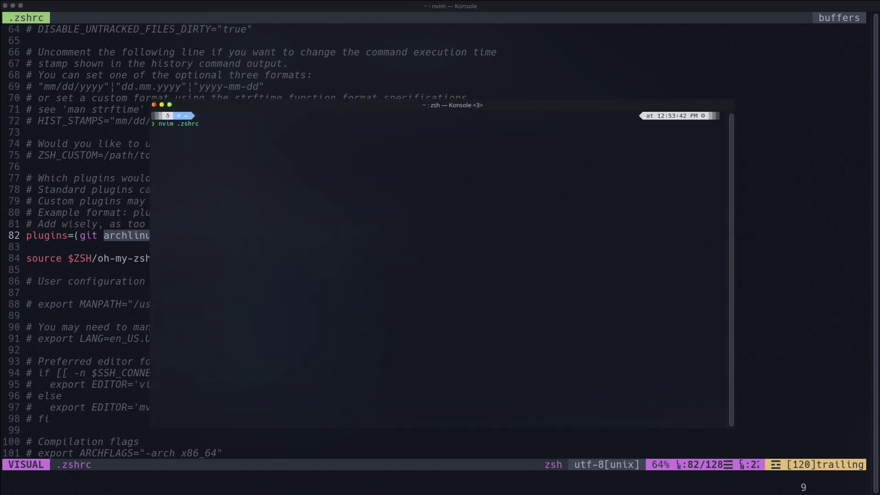
pyautogui.write(' .zshrc')
pyautogui.hotkey('ctrl', 'u')
pyautogui.hotkey('ctrl', 'd')
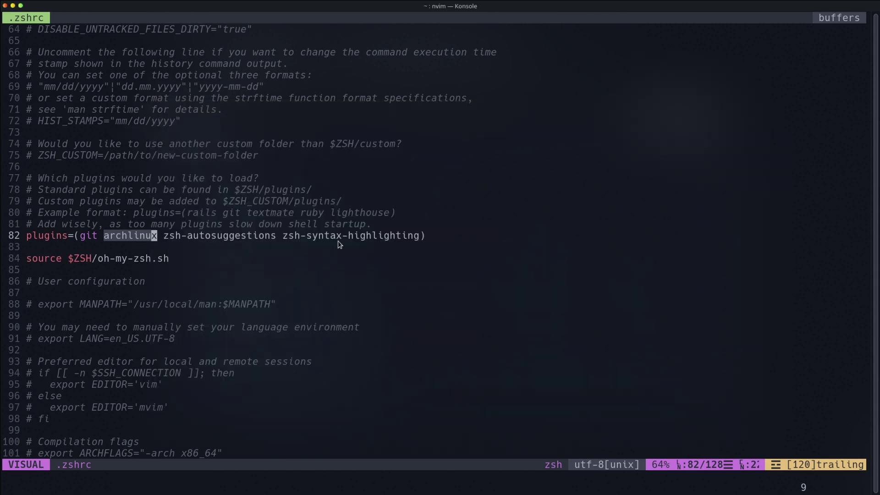
# Try zsh-syntax-highlighting in a new terminal with the valid command nvim and a garbled one, clear the prompt and close the terminal.
pyautogui.hotkey('ctrl', 'alt', 't')
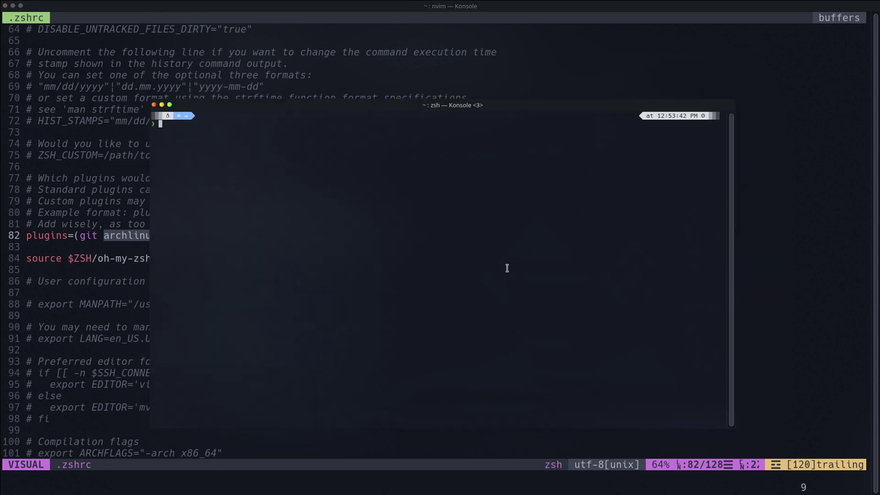
pyautogui.write('nvim')
pyautogui.press('BackSpace')
pyautogui.write('ffdsf')
pyautogui.press('BackSpace')
pyautogui.press('BackSpace')
pyautogui.press('BackSpace')
pyautogui.press('BackSpace')
pyautogui.press('BackSpace')
pyautogui.press('BackSpace')
pyautogui.press('BackSpace')
pyautogui.press('BackSpace')
pyautogui.hotkey('ctrl', 'd')
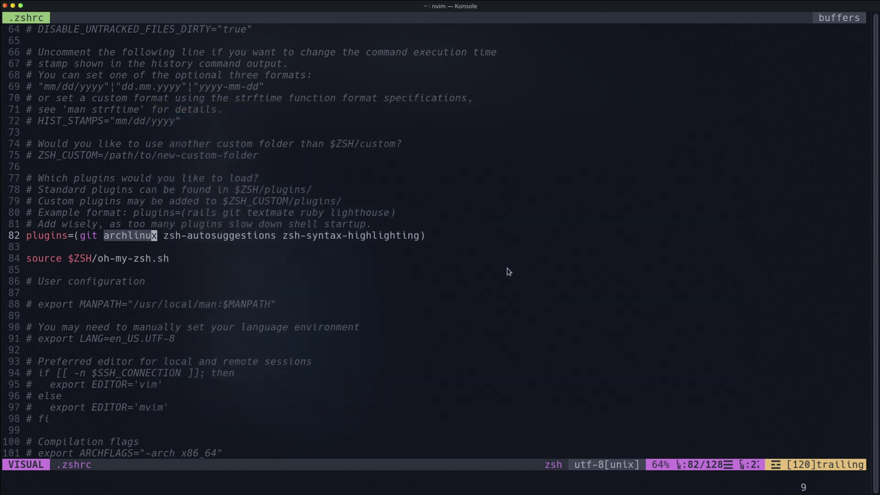
# Quit Neovim to close .zshrc.
pyautogui.scroll(10, 507, 267)
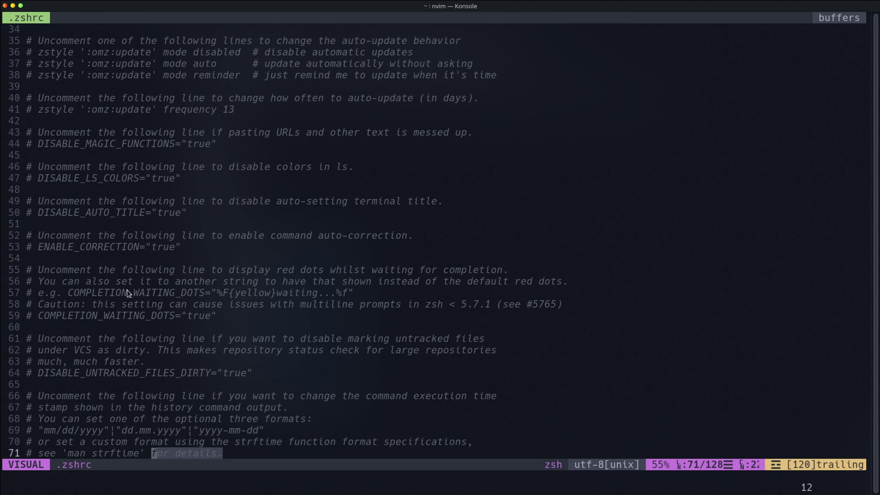
pyautogui.press(':')
pyautogui.write('q')
pyautogui.press('Return')
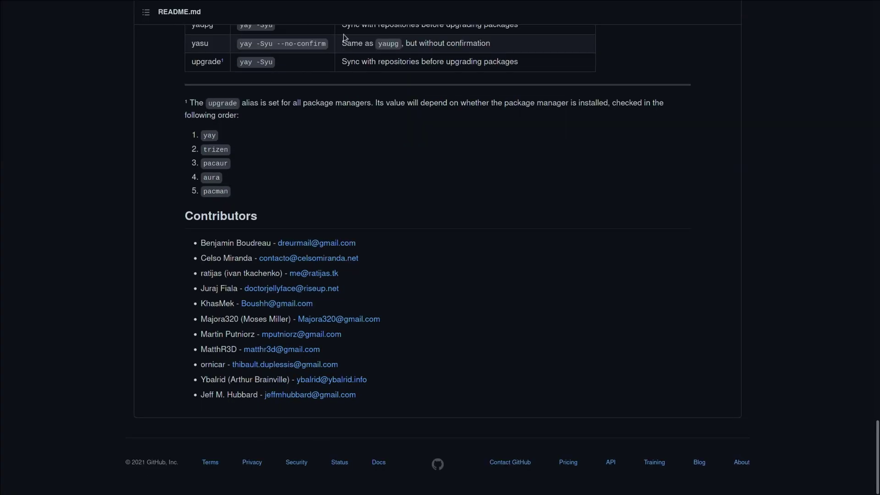
# Switch to the browser and bring up the nvim configuration repository on GitHub.
pyautogui.click(378, 10)
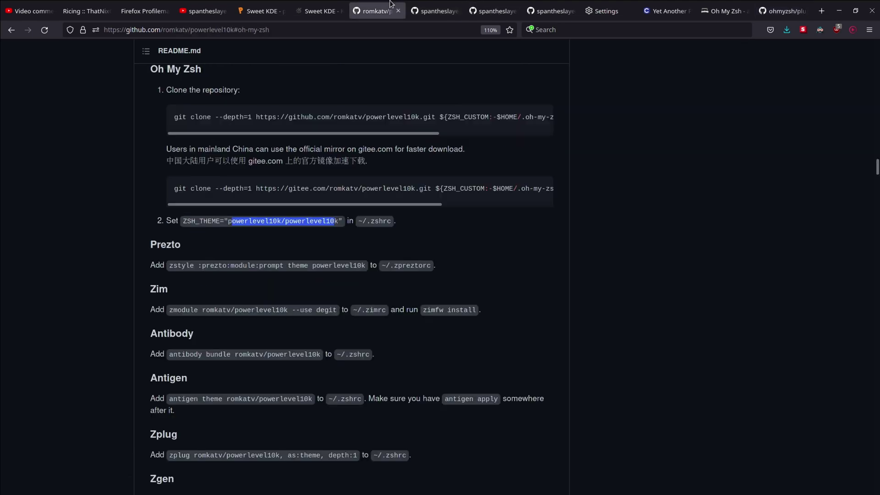
pyautogui.scroll(13, 163, 149)
pyautogui.scroll(-8, 498, 327)
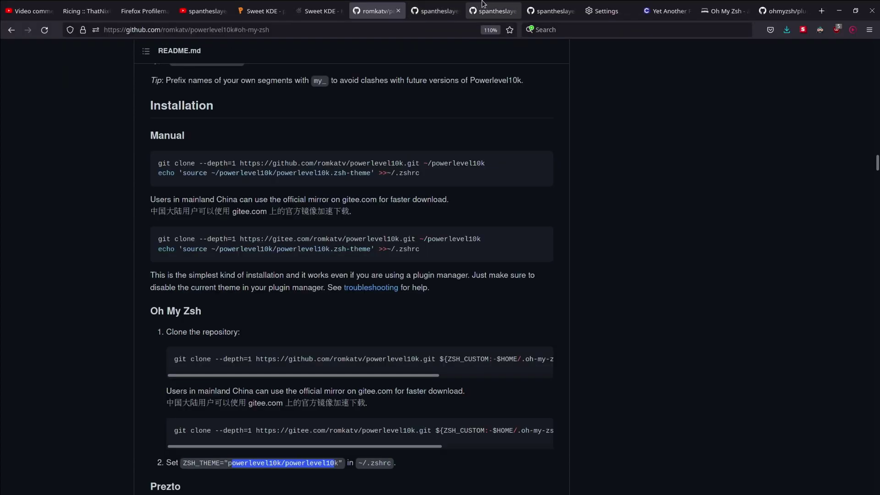
pyautogui.click(482, 4)
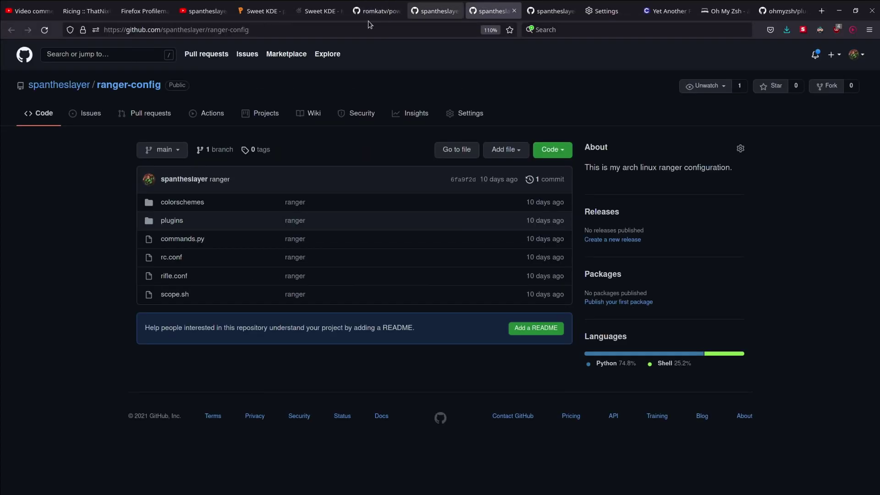
pyautogui.click(559, 3)
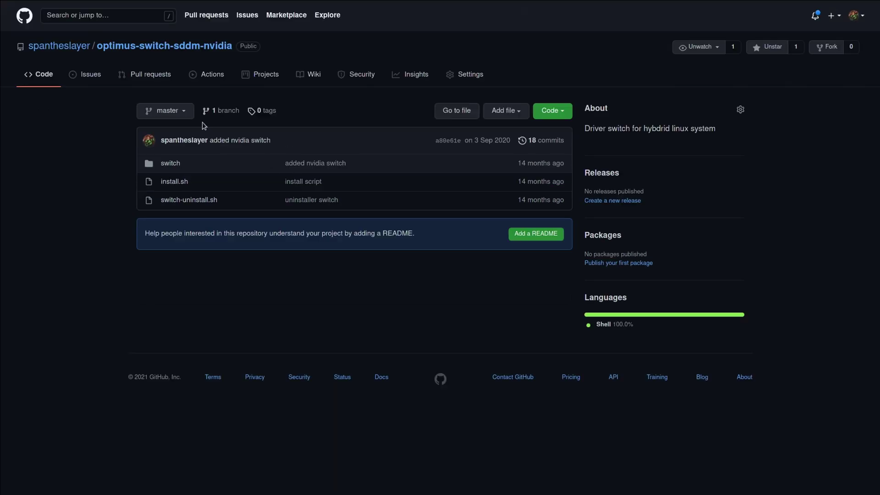
pyautogui.click(421, 4)
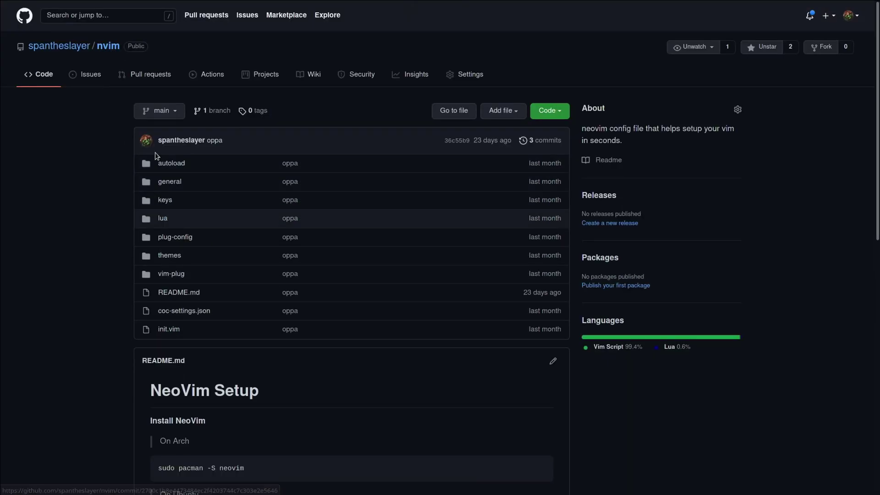
# Examine the nvim repository's clone options and its NeoVim Setup instructions for installing NeoVim, cloning the repo and running :PlugInstall.
pyautogui.moveTo(69, 46)
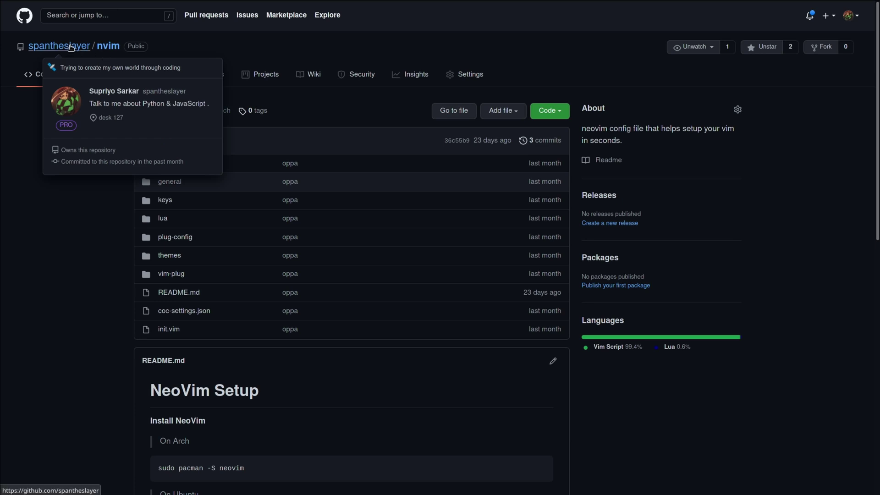
pyautogui.scroll(-5, 222, 243)
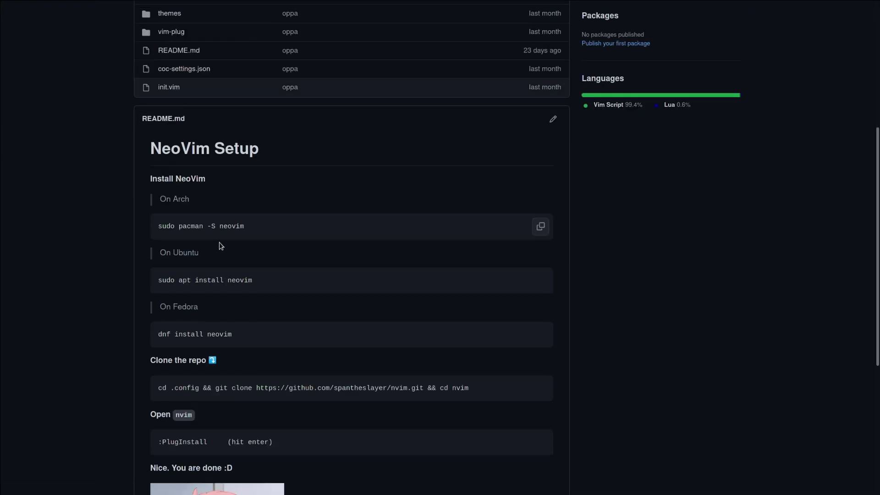
pyautogui.scroll(5, 219, 246)
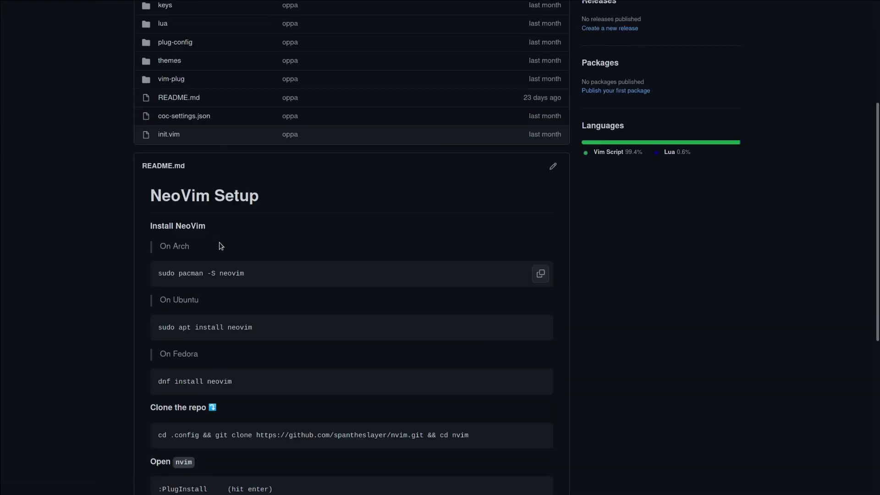
pyautogui.click(550, 112)
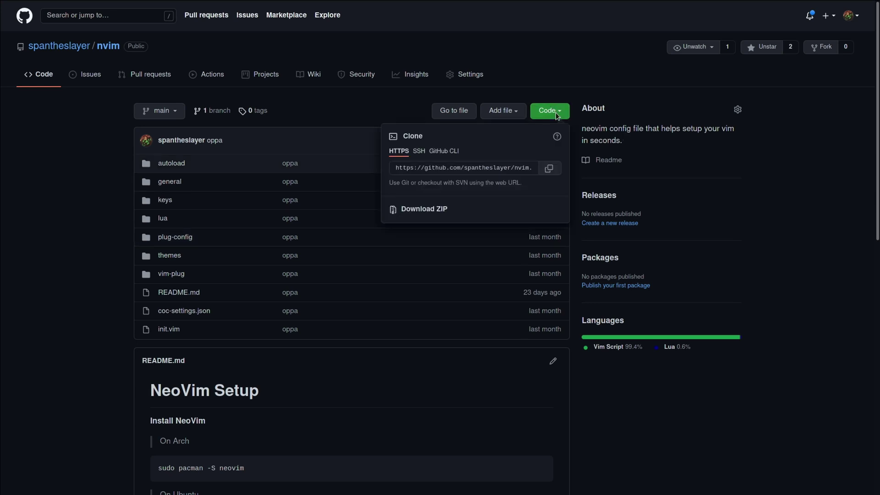
pyautogui.click(52, 284)
pyautogui.scroll(-6, 190, 182)
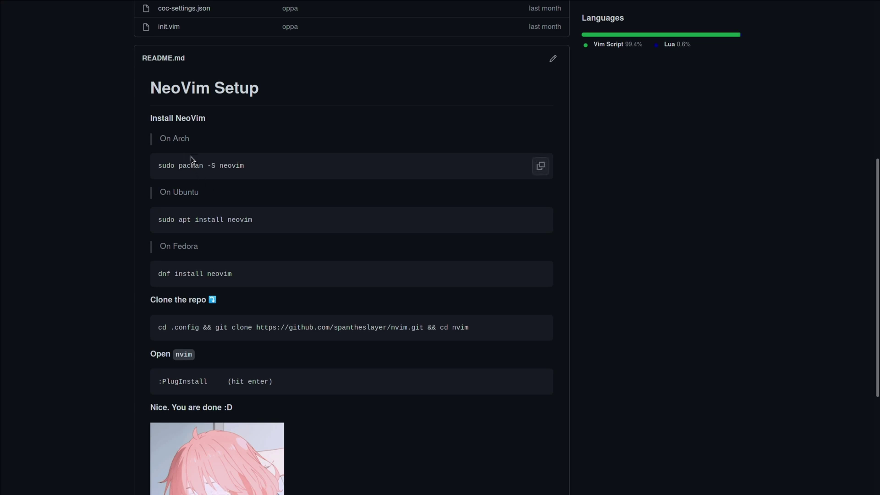
pyautogui.scroll(-4, 338, 295)
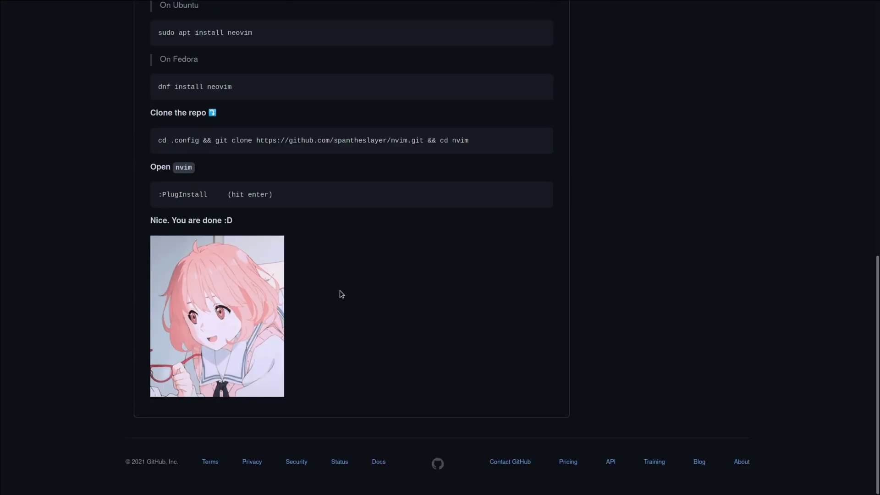
pyautogui.scroll(7, 341, 293)
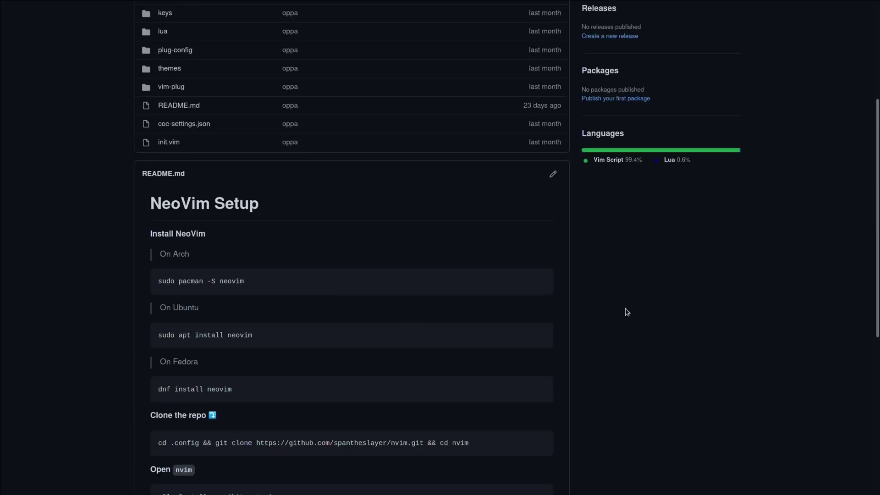
pyautogui.scroll(-5, 627, 312)
pyautogui.scroll(9, 600, 345)
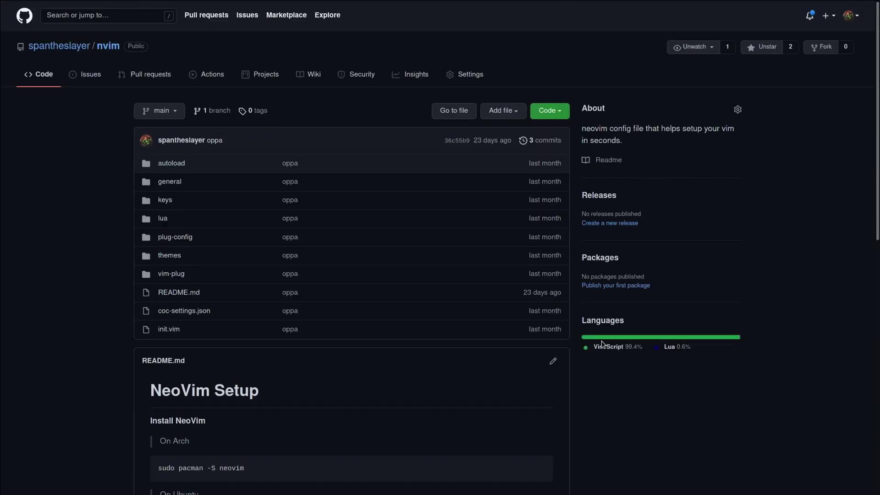
# Launch nvim in a new terminal to view the configured editor and quit it.
pyautogui.hotkey('ctrl', 'alt', 't')
pyautogui.write('nvim')
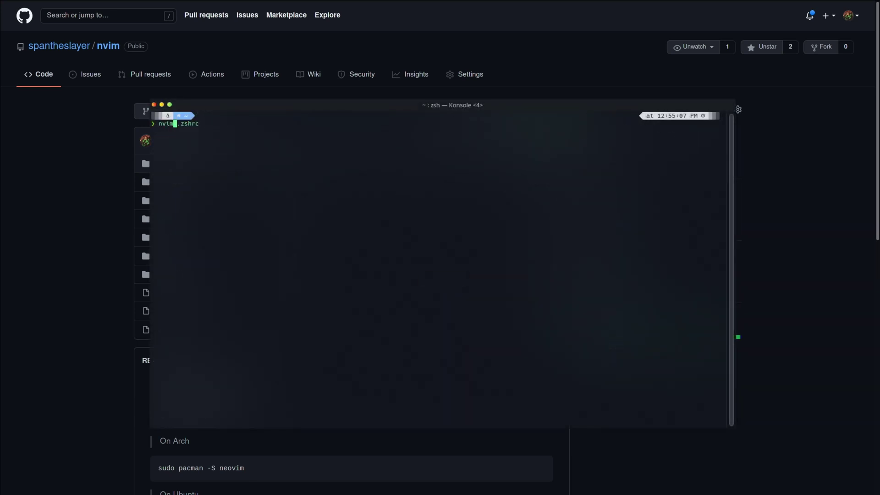
pyautogui.press('Return')
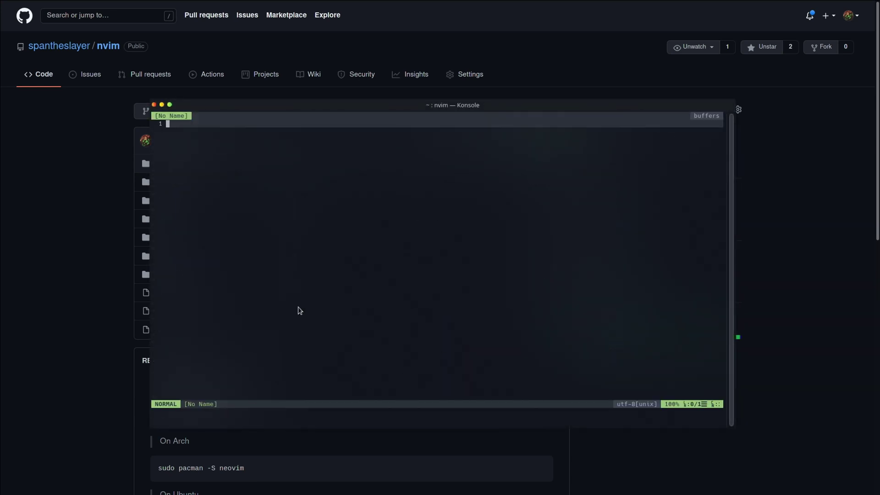
pyautogui.hotkey('shift', ';')
pyautogui.write('q')
pyautogui.press('Return')
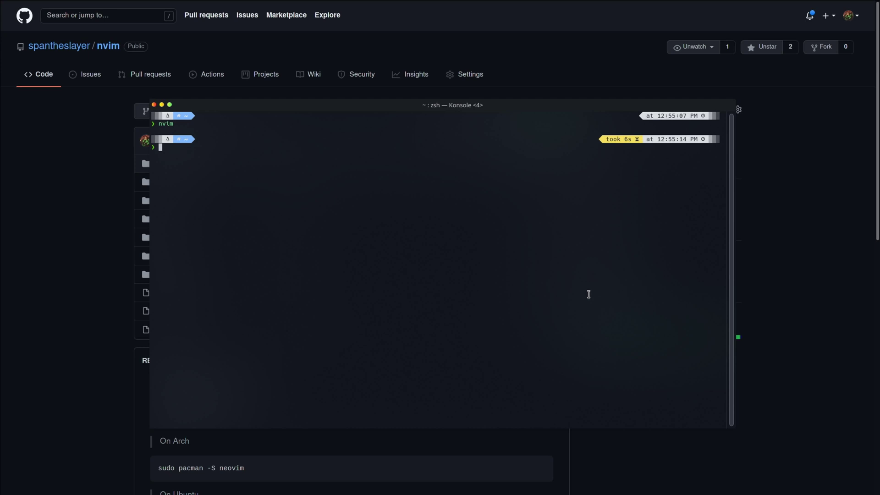
# Launch ranger in the terminal and move through the folders of the home directory to preview their contents.
pyautogui.write('ranger')
pyautogui.press('Return')
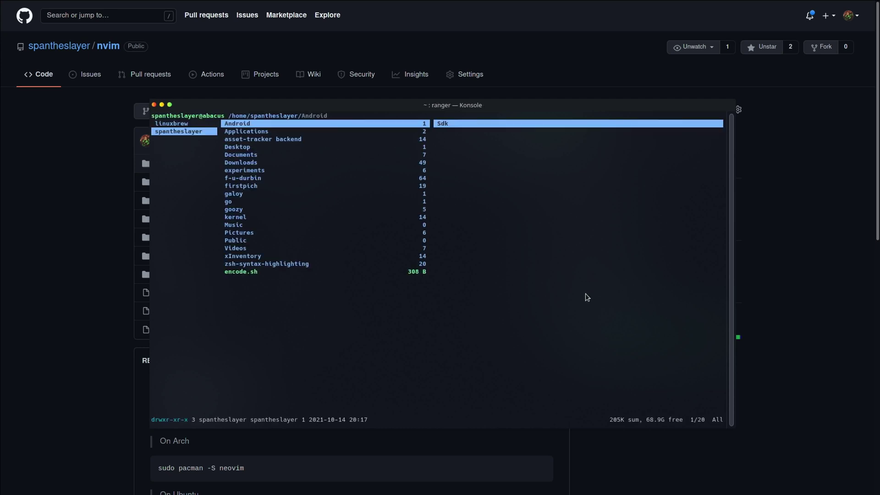
pyautogui.press('l')
pyautogui.press('h')
pyautogui.press('j')
pyautogui.press('j')
pyautogui.press('j')
pyautogui.press('j')
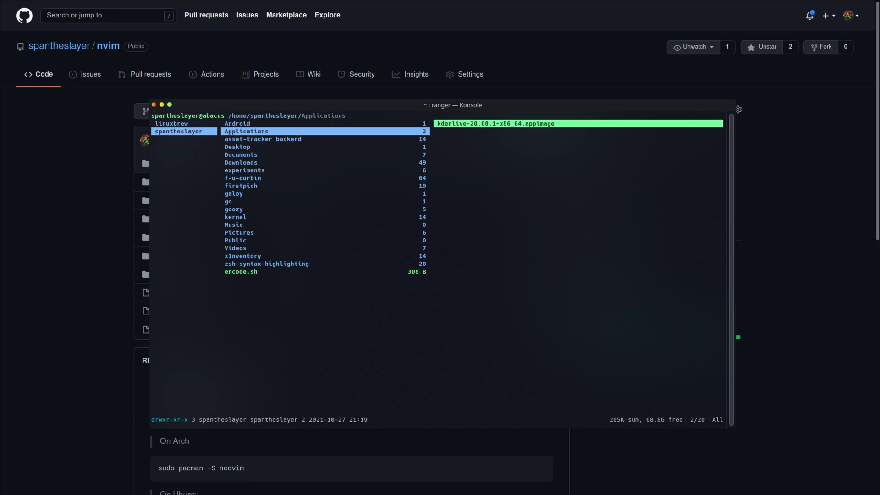
# Go up to /home and back into the home directory, and open the galoy-mobile folder inside galoy.
pyautogui.press('h')
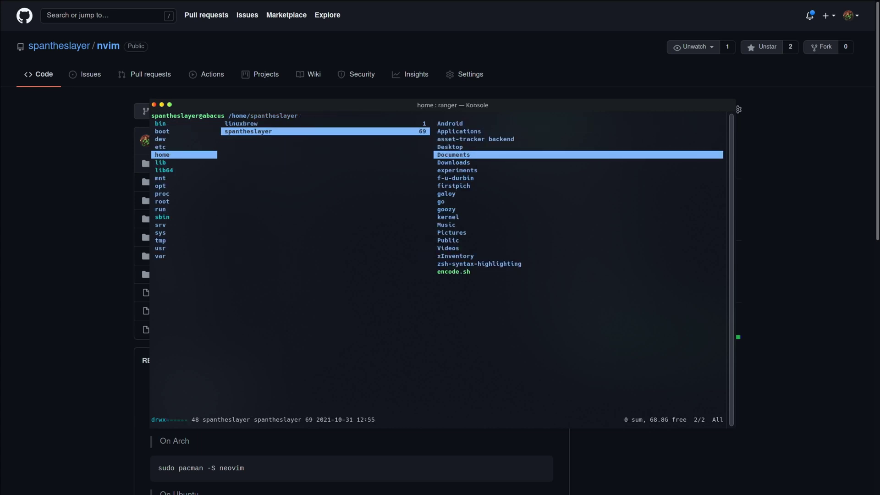
pyautogui.press('k')
pyautogui.press('l')
pyautogui.press('h')
pyautogui.press('j')
pyautogui.press('l')
pyautogui.press('j')
pyautogui.press('j')
pyautogui.press('j')
pyautogui.press('j')
pyautogui.press('j')
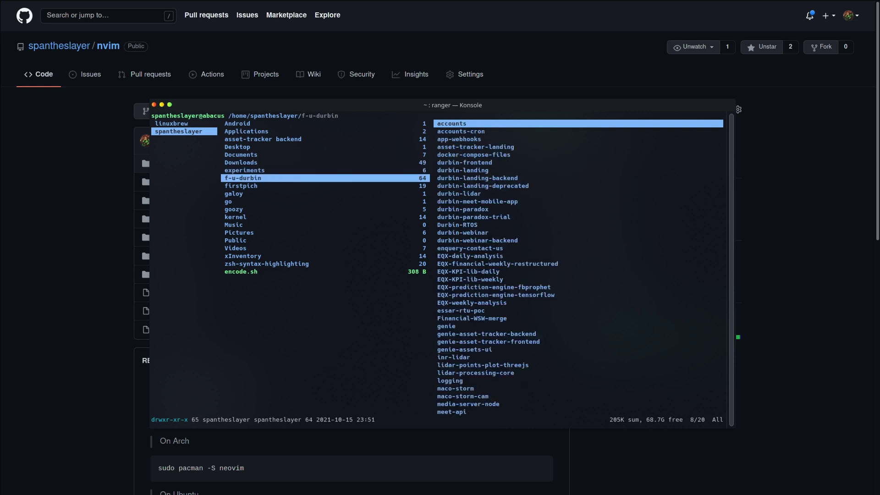
pyautogui.press('l')
pyautogui.press('l')
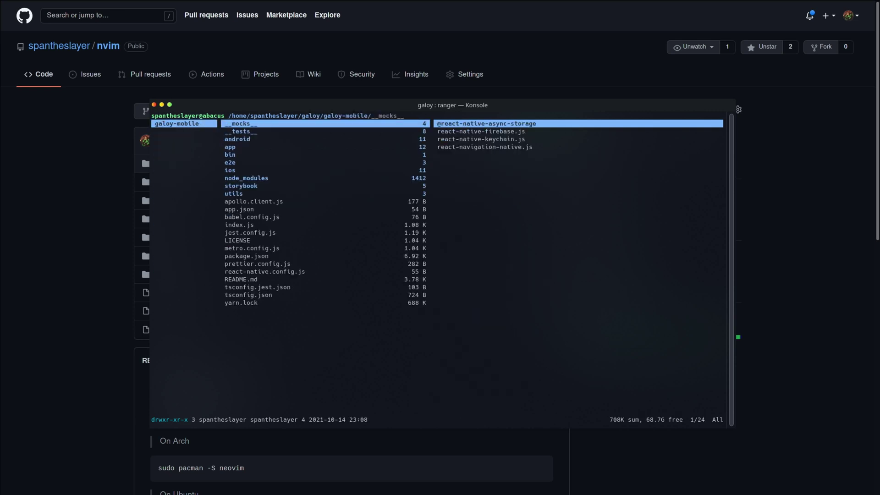
# Look through the galoy-mobile folders and files down to babel.config.js and index.js to demonstrate ranger's file previews.
pyautogui.press('j')
pyautogui.press('j')
pyautogui.press('j')
pyautogui.press('j')
pyautogui.press('j')
pyautogui.press('j')
pyautogui.press('j')
pyautogui.press('j')
pyautogui.press('j')
pyautogui.press('j')
pyautogui.press('j')
pyautogui.press('j')
pyautogui.press('j')
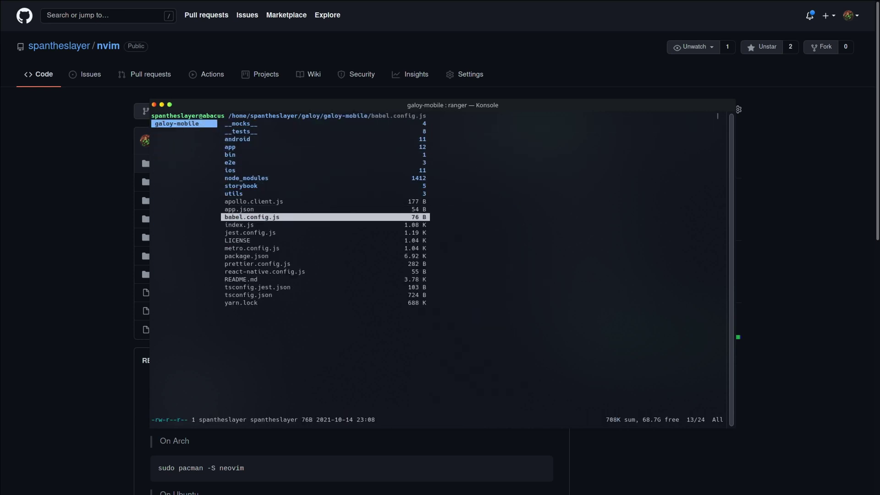
pyautogui.press('l')
pyautogui.hotkey('ctrl', 'x')
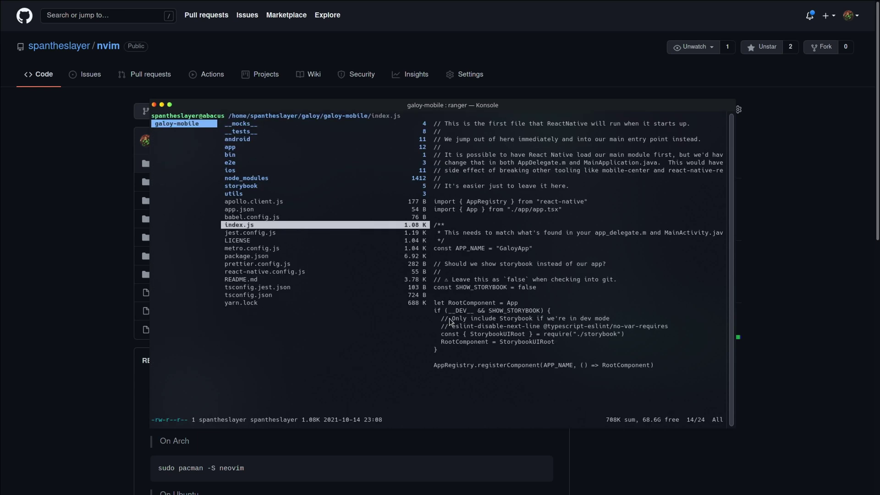
# Quit ranger from the galoy-mobile folder and bring up the ranger-config repository on GitHub in the browser.
pyautogui.press('k')
pyautogui.press('k')
pyautogui.press('k')
pyautogui.press('k')
pyautogui.press('k')
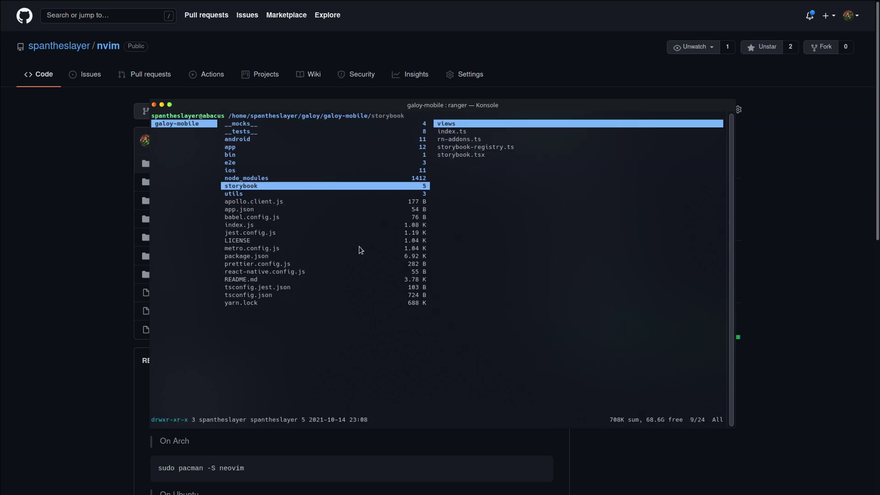
pyautogui.press('q')
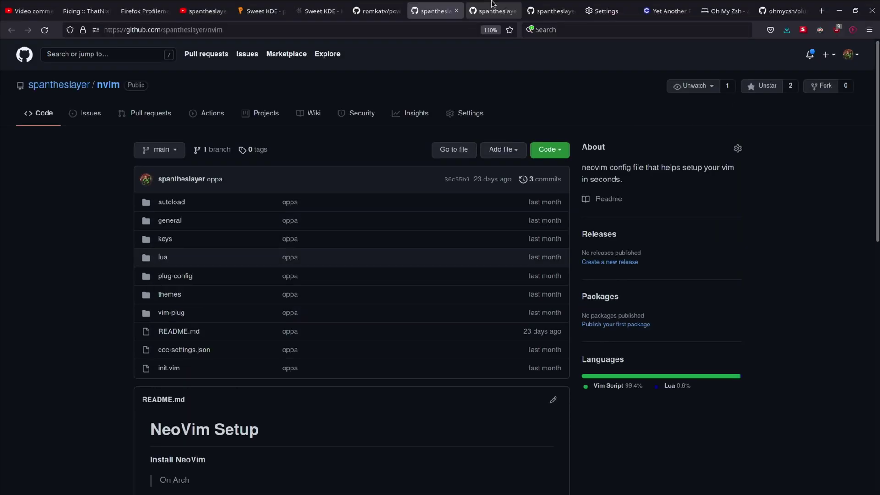
pyautogui.click(377, 8)
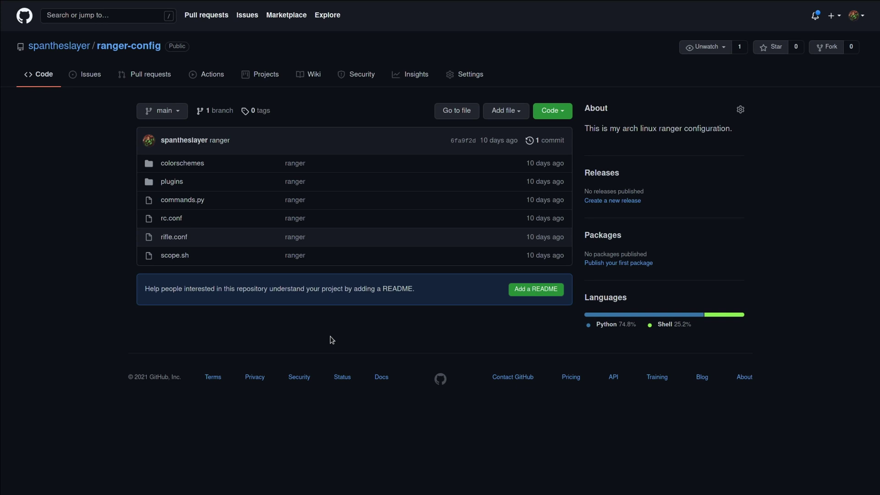
# Switch to System Settings and open the Global Theme page of the appearance settings.
pyautogui.press('super')
pyautogui.click(182, 291)
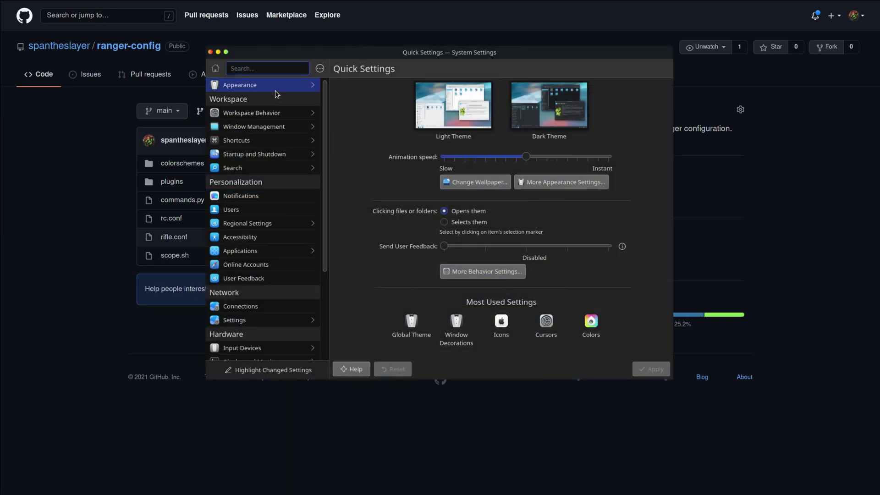
pyautogui.click(274, 89)
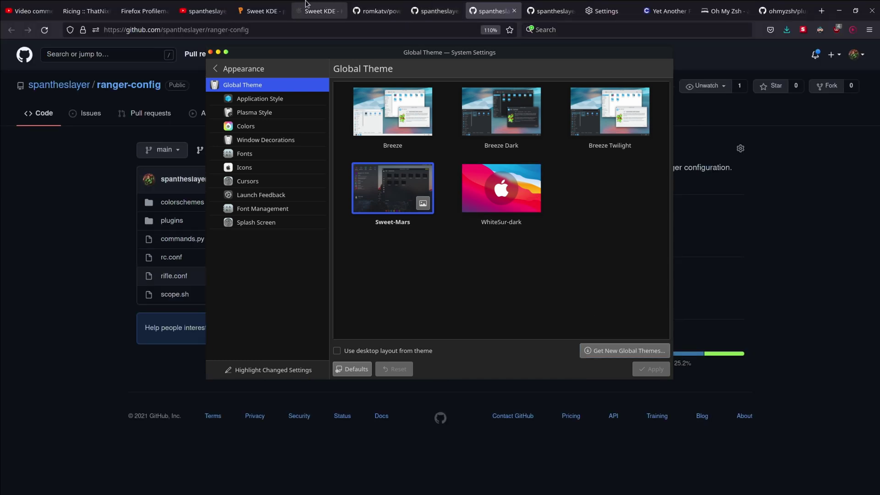
# Switch to the browser and view the Sweet KDE Kvantum and Plasma theme pages.
pyautogui.click(196, 5)
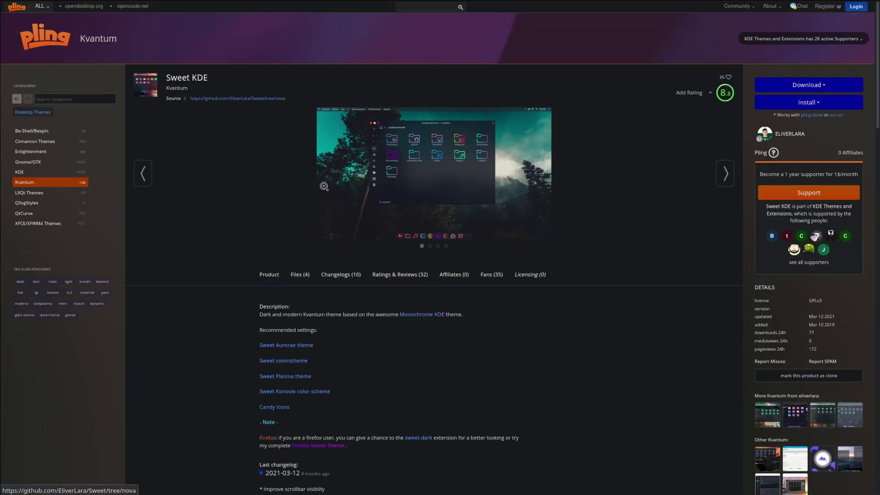
pyautogui.hotkey('ctrl', 'Tab')
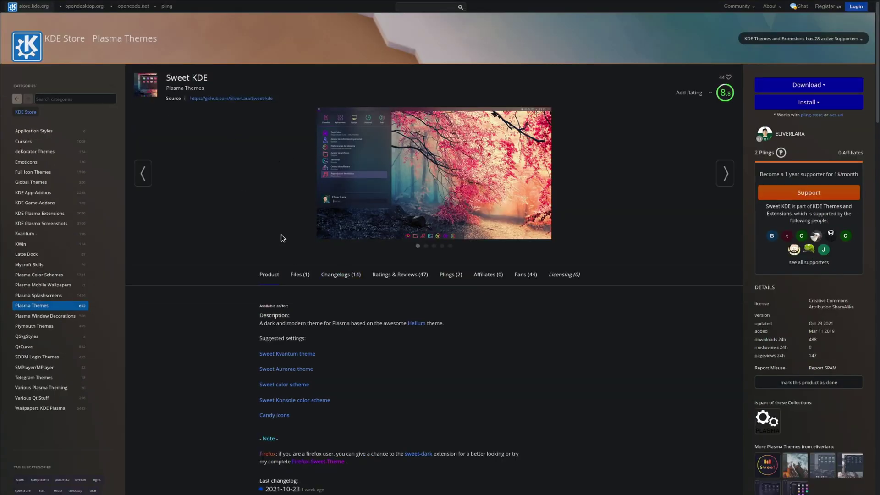
# Return to System Settings and review the Application Style, Plasma Style and Colors pages.
pyautogui.hotkey('alt', 'Tab')
pyautogui.click(274, 99)
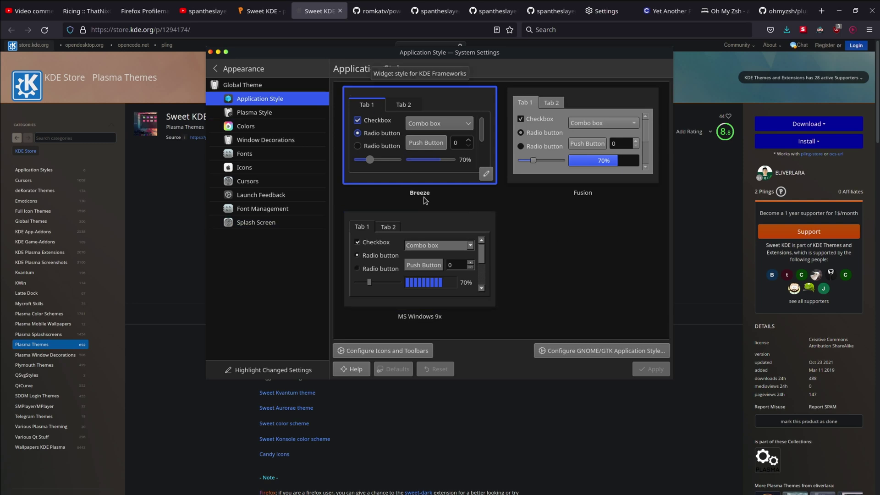
pyautogui.press('Down')
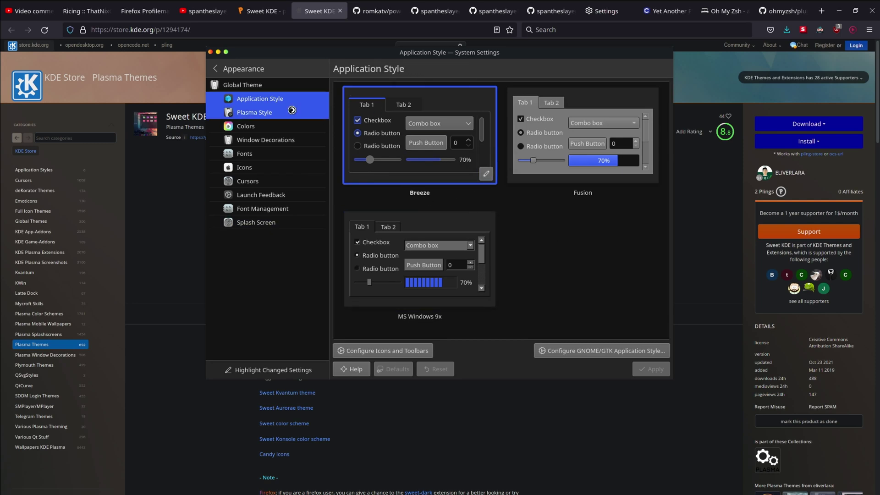
pyautogui.press('Down')
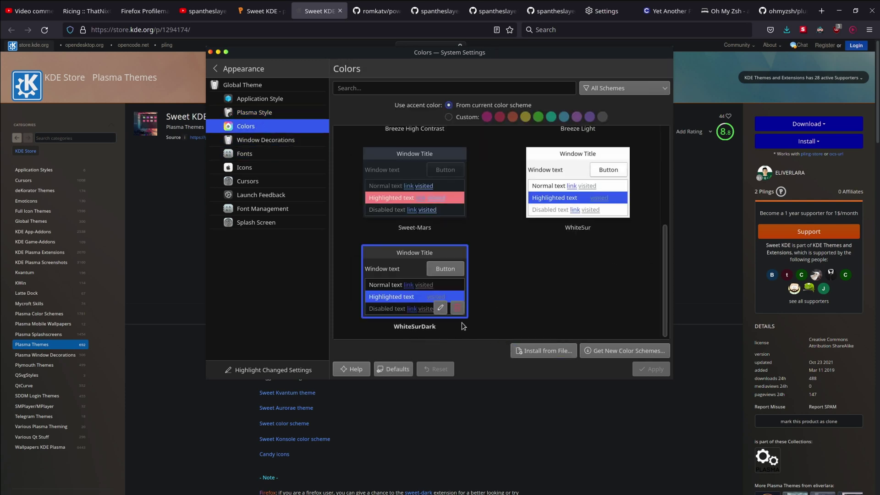
# View the button size options of the Sweet-Mars window decoration and leave them without changing anything.
pyautogui.click(264, 141)
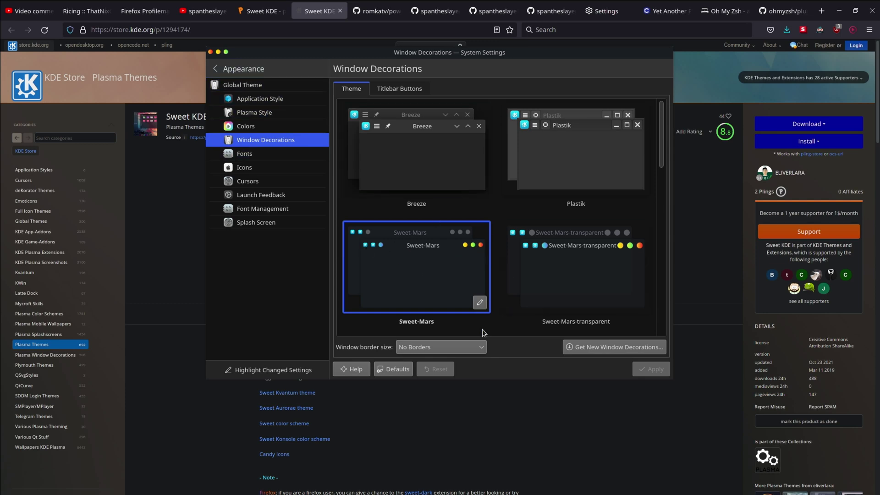
pyautogui.click(478, 303)
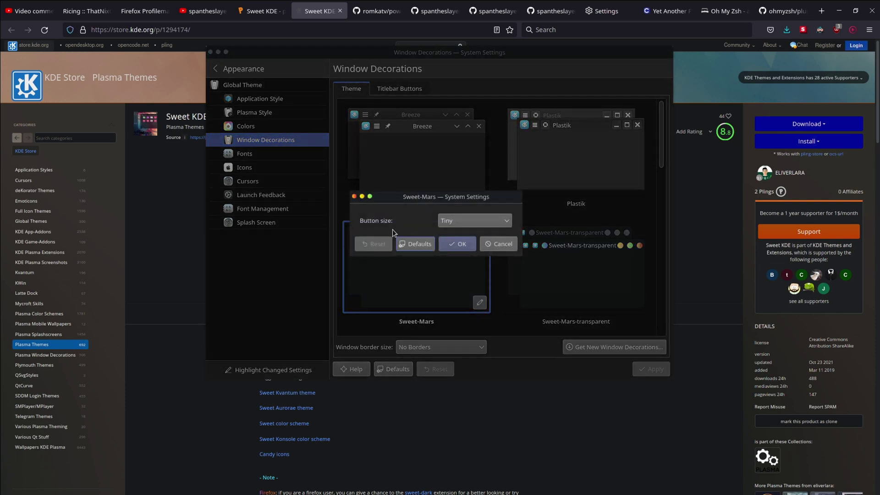
pyautogui.click(467, 221)
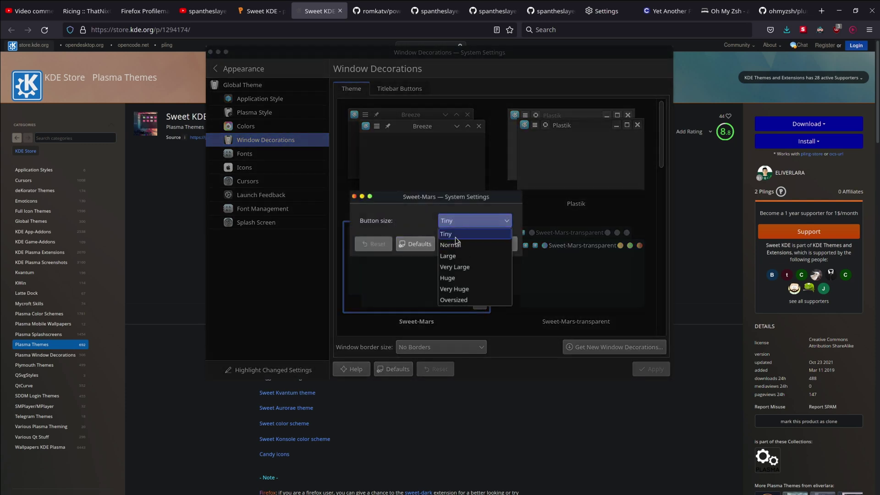
pyautogui.click(414, 221)
pyautogui.click(502, 244)
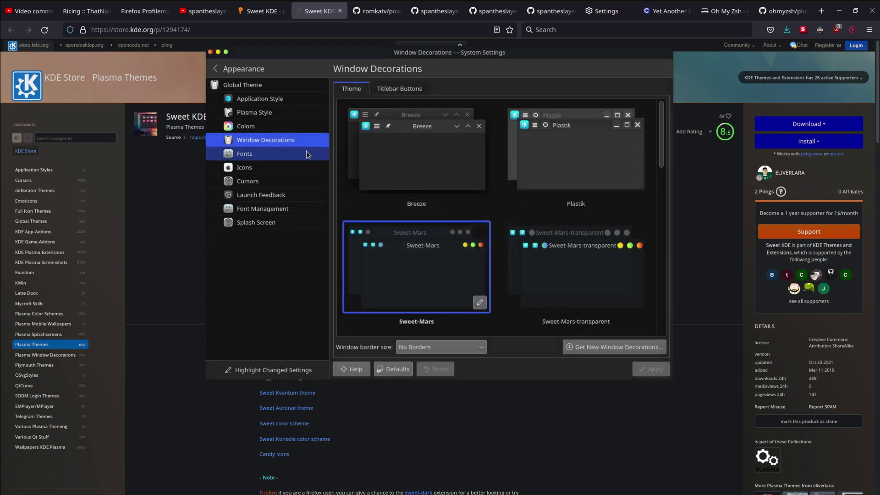
# Review the Fonts, Icons and Cursors pages of the appearance settings.
pyautogui.click(285, 150)
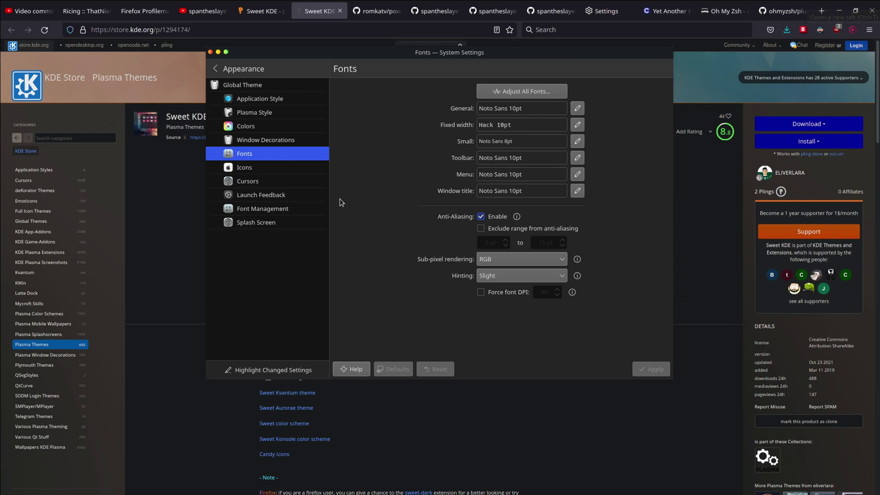
pyautogui.click(254, 168)
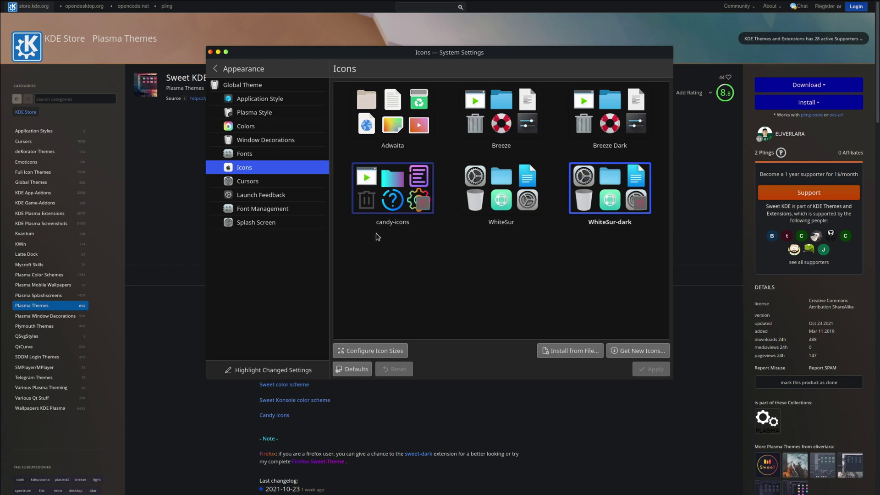
pyautogui.click(284, 184)
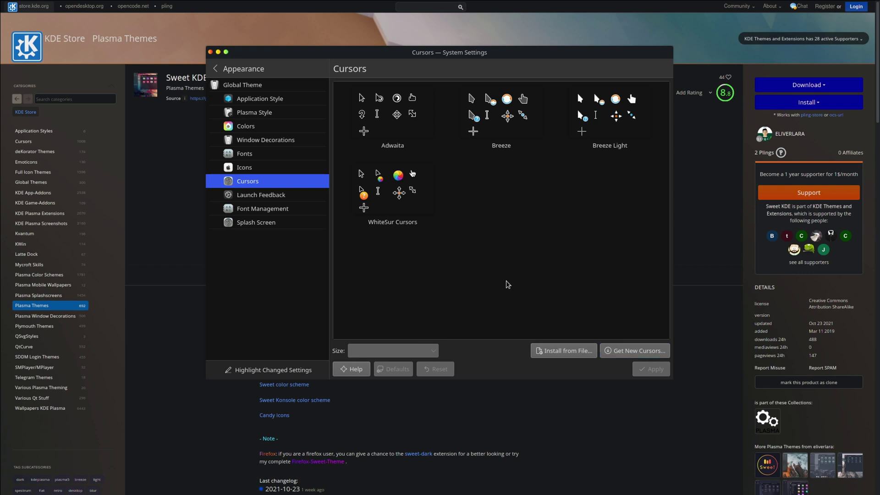
# Open the Splash Screen settings and preview the Sweet-Mars and WhiteSur-dark splash screens.
pyautogui.click(281, 228)
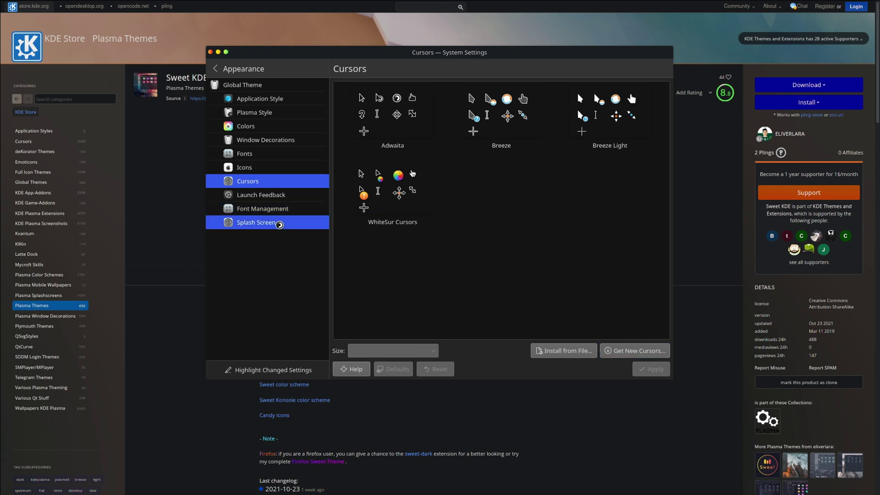
pyautogui.click(623, 127)
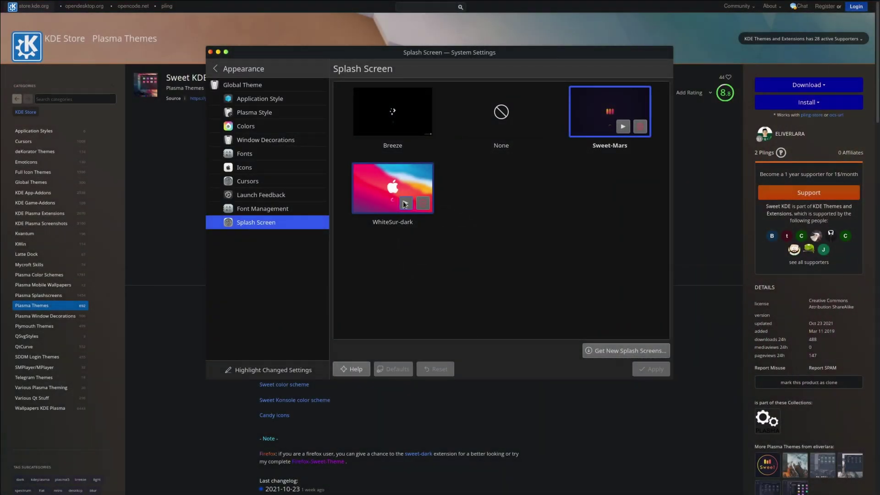
pyautogui.click(405, 204)
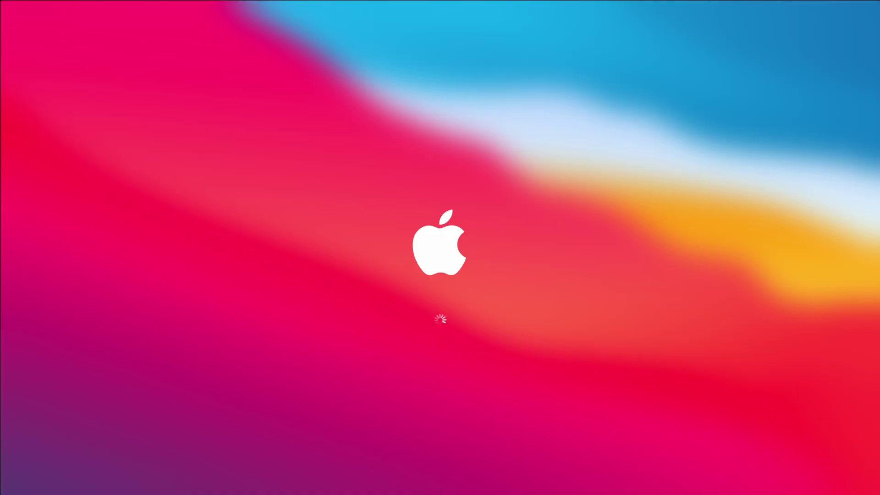
pyautogui.click(556, 274)
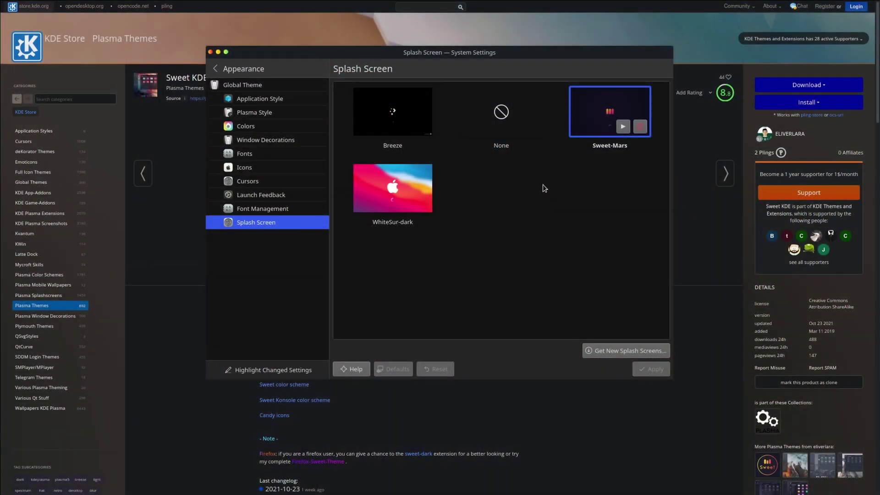
# Browse the downloadable splash screens and close the list without installing any.
pyautogui.click(633, 350)
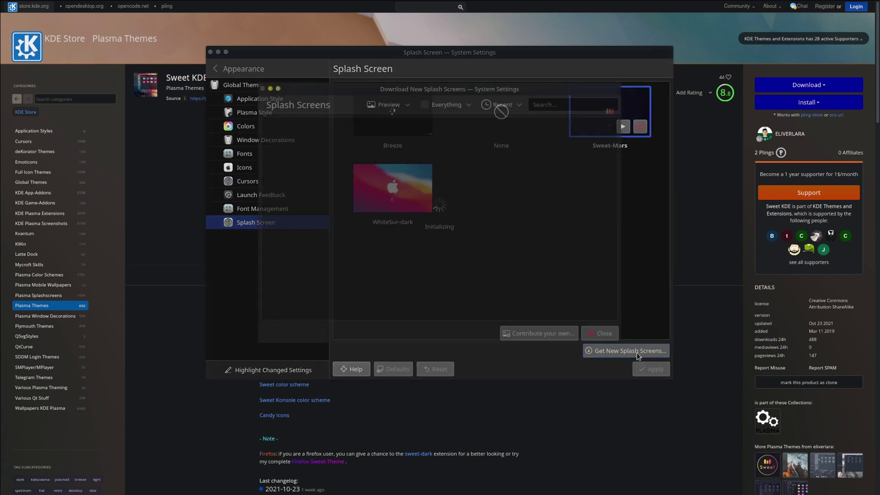
pyautogui.scroll(-3, 498, 229)
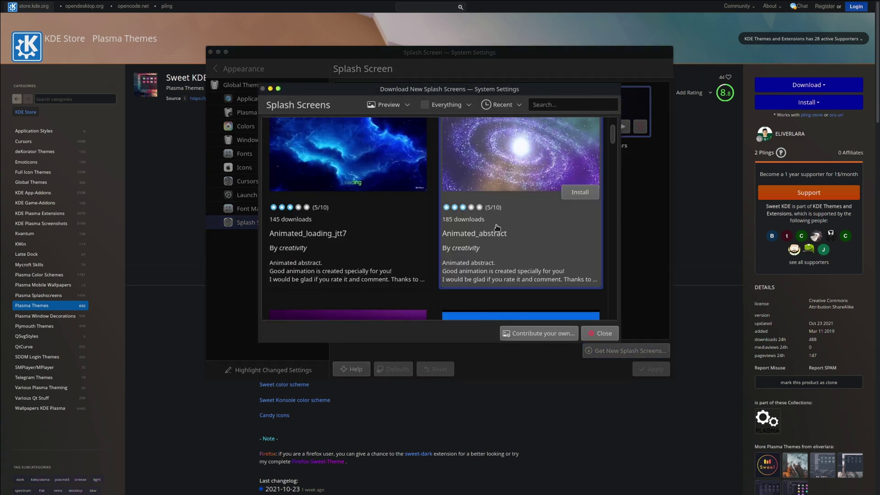
pyautogui.scroll(-10, 497, 231)
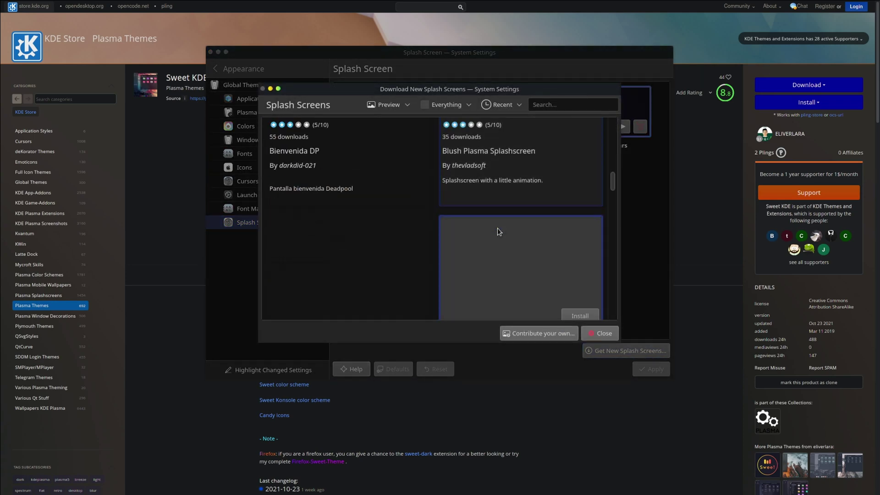
pyautogui.click(604, 334)
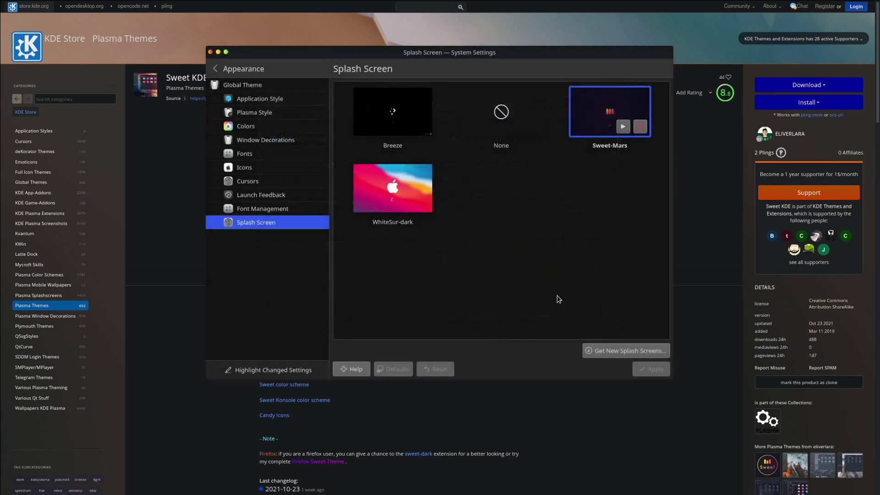
# Leave the appearance settings and open the Window Rules page under Window Management.
pyautogui.click(269, 70)
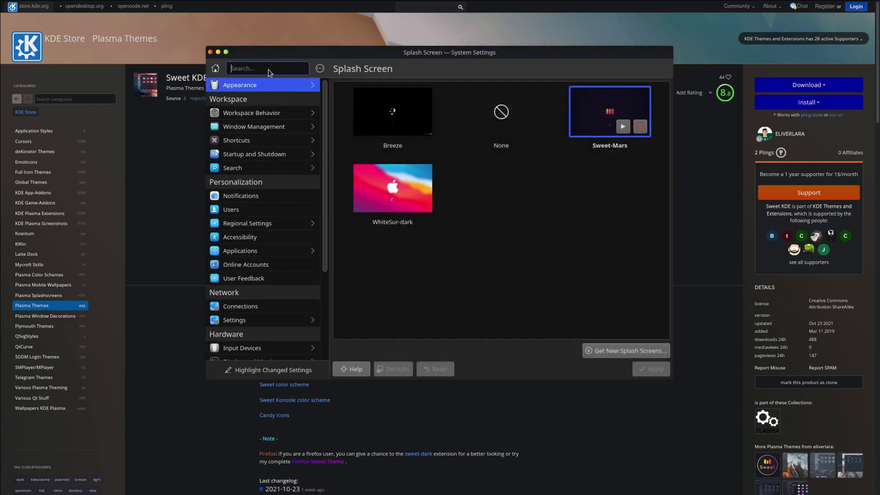
pyautogui.click(284, 131)
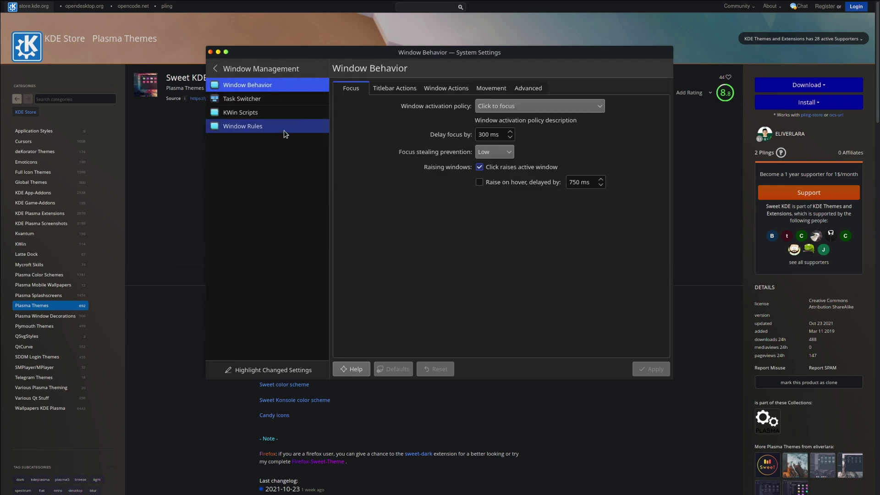
pyautogui.click(267, 126)
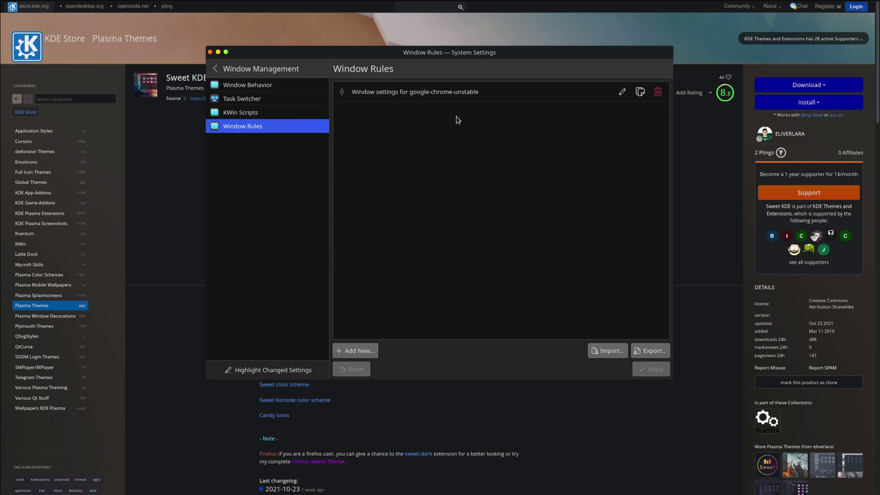
# Leave Window Management and open the Virtual Desktops page under Workspace Behavior.
pyautogui.click(249, 67)
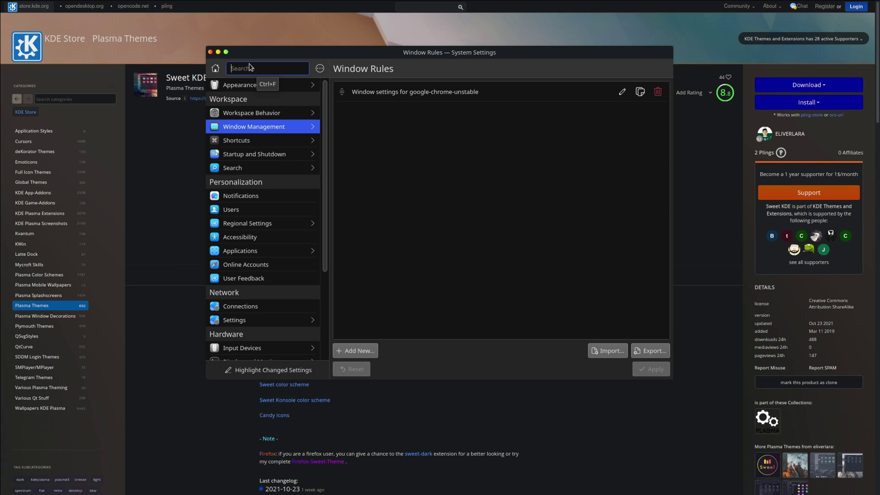
pyautogui.click(270, 112)
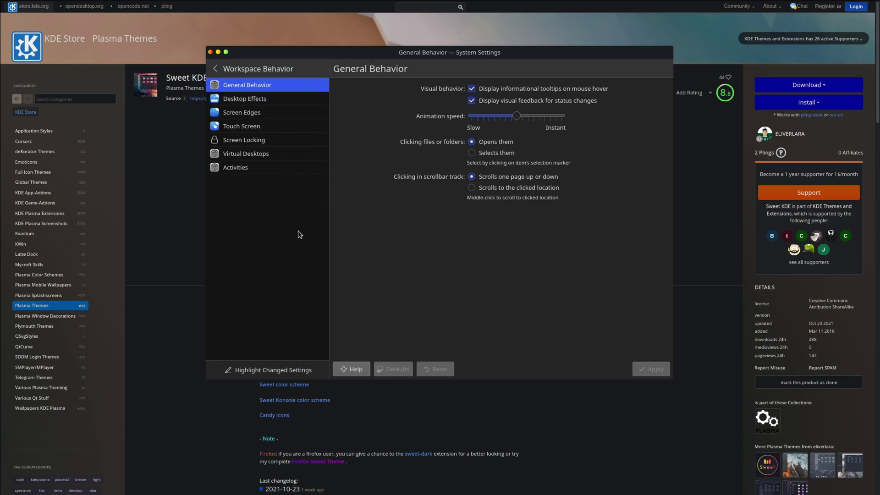
pyautogui.click(252, 154)
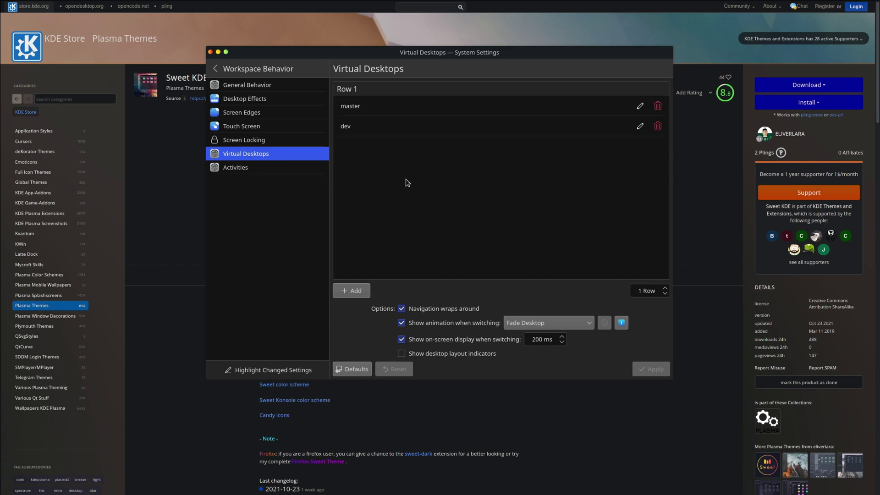
# Try adding a third virtual desktop and switching between desktops, and remove the added desktop.
pyautogui.click(351, 291)
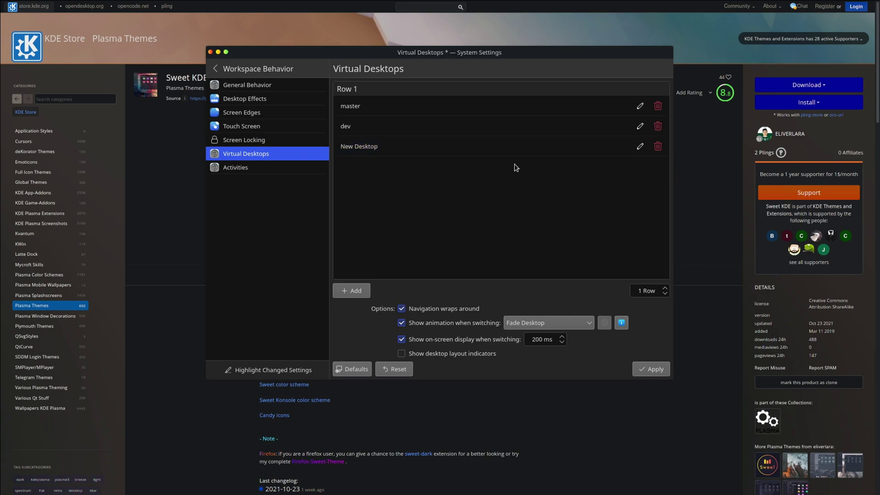
pyautogui.press('ctrl+super+Left')
pyautogui.press('ctrl+super+Right')
pyautogui.click(658, 146)
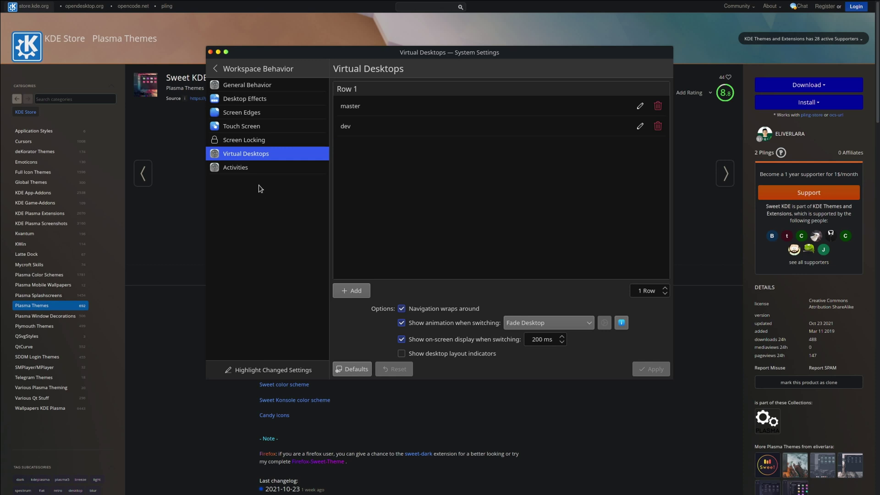
# Look at Screen Locking, find the Wobbly Windows desktop effect, and apply and test it by moving the settings window.
pyautogui.click(264, 141)
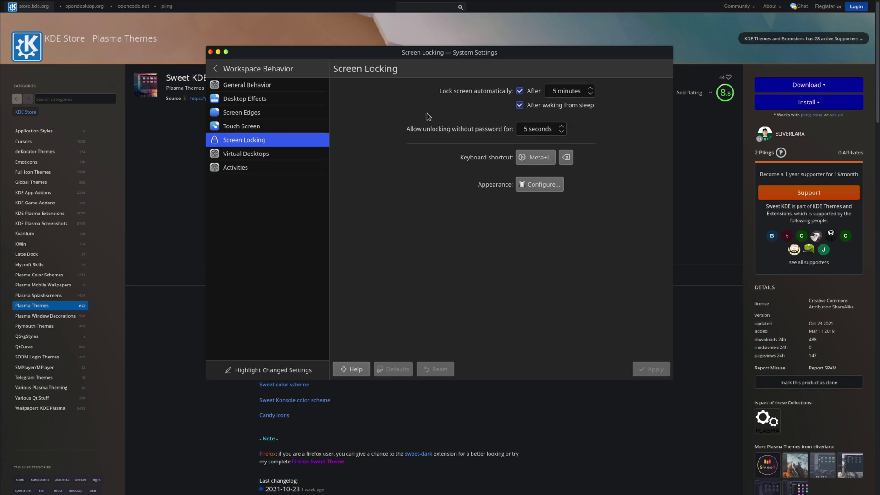
pyautogui.click(268, 102)
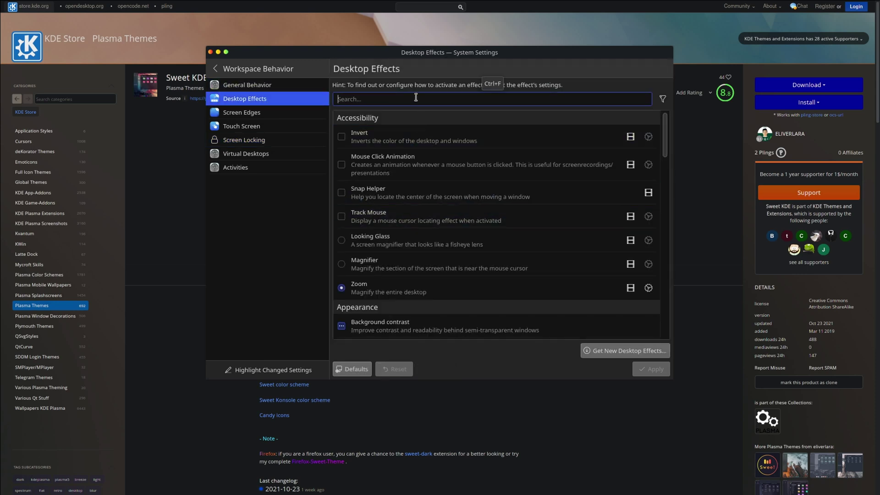
pyautogui.write('wob')
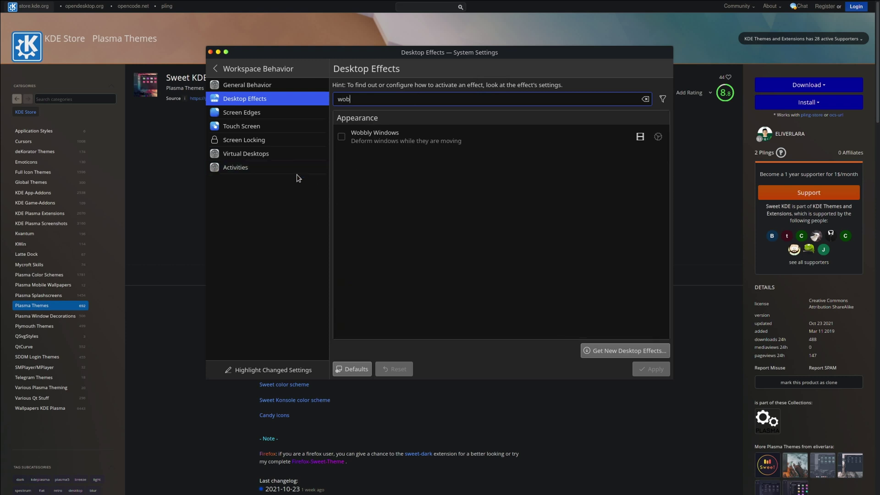
pyautogui.click(342, 137)
pyautogui.click(647, 370)
pyautogui.moveTo(494, 52); pyautogui.dragTo(483, 78)
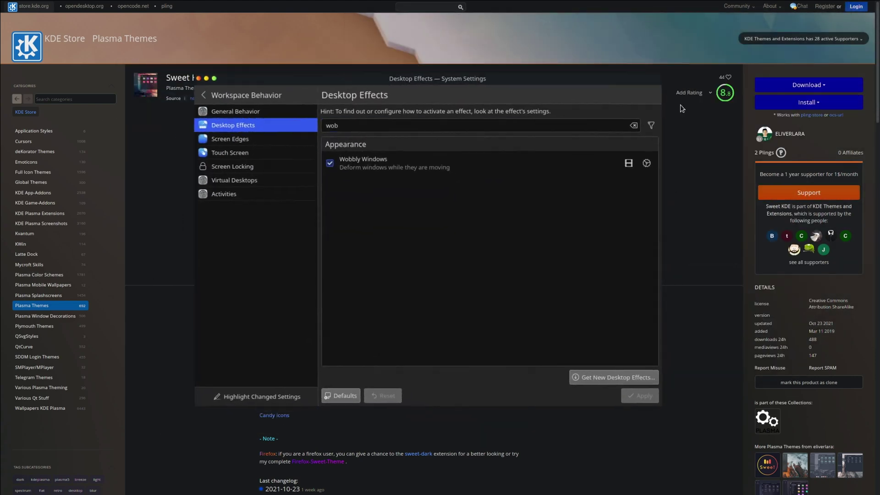
# Check the Wobbly Windows configuration, test the effect again by moving the window, and deselect the effect.
pyautogui.click(628, 163)
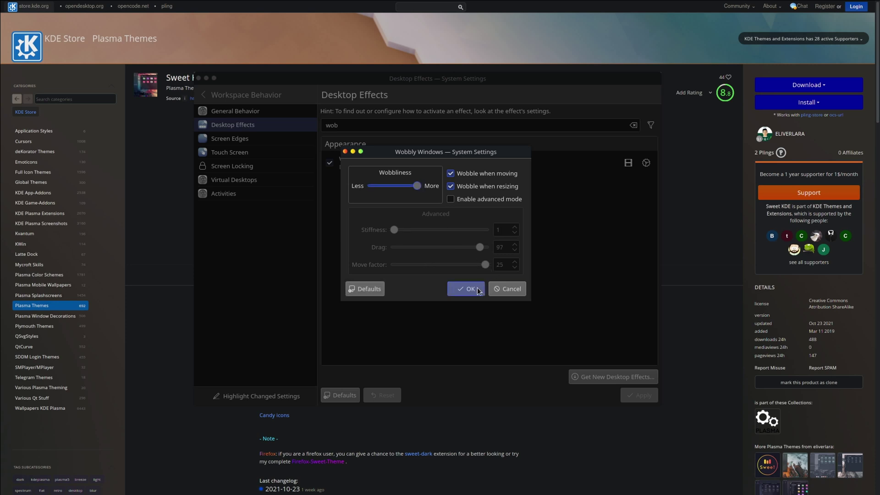
pyautogui.click(478, 290)
pyautogui.moveTo(472, 79); pyautogui.dragTo(398, 69)
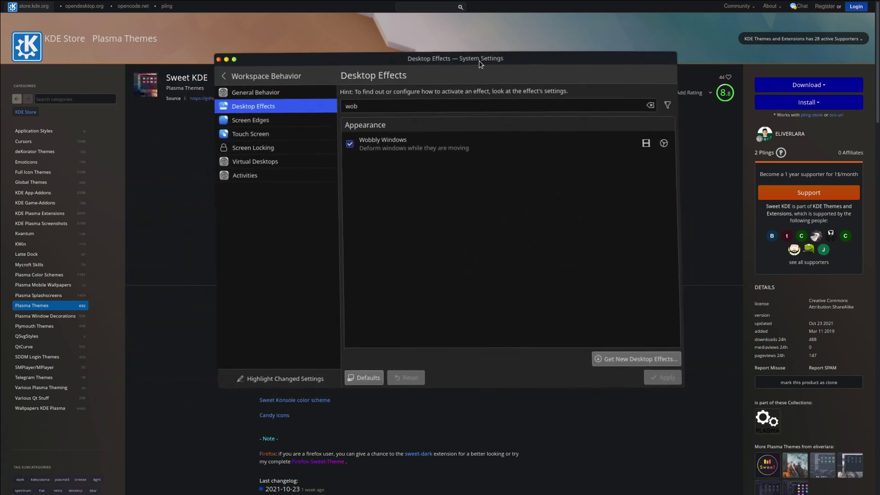
pyautogui.click(338, 145)
# Search the desktop effects for "magic", enable Magic Lamp, and test it by minimizing the settings window.
pyautogui.click(414, 110)
pyautogui.hotkey('ctrl', 'a')
pyautogui.press('BackSpace')
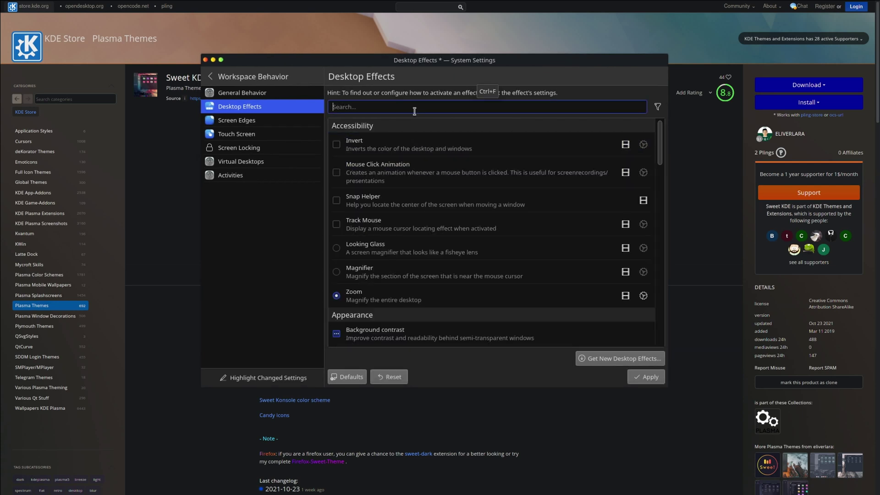
pyautogui.write('magic')
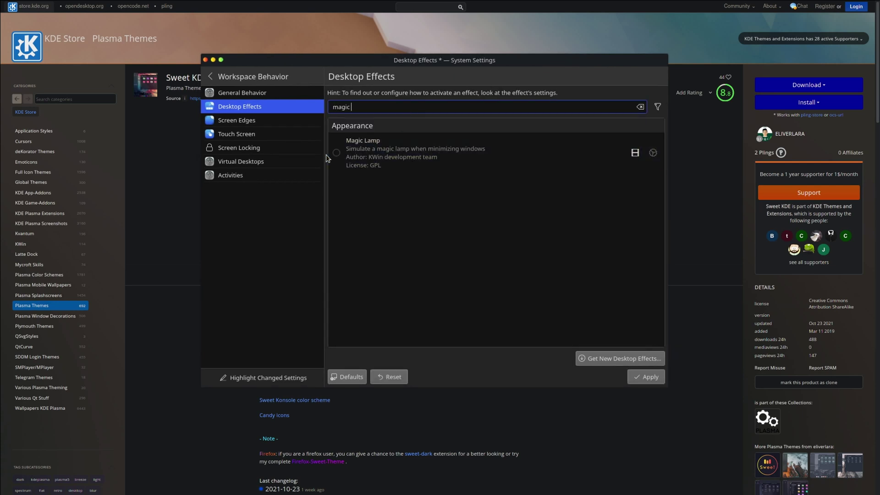
pyautogui.click(337, 152)
pyautogui.click(214, 60)
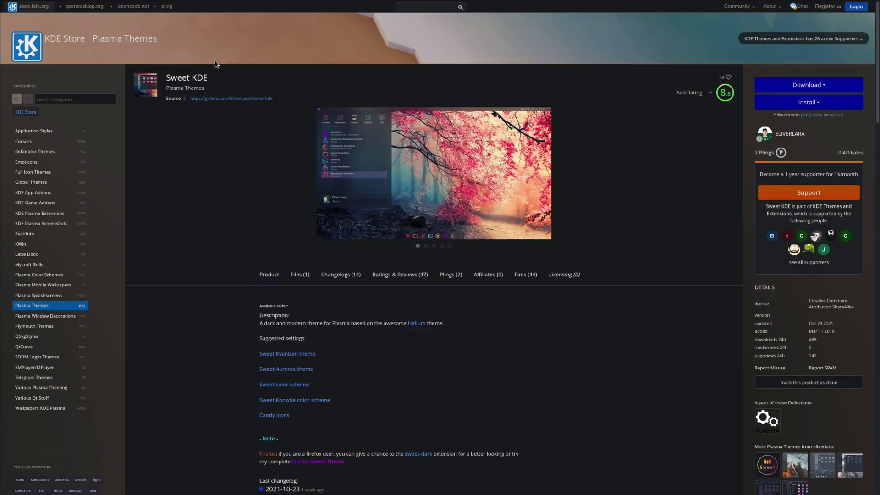
# Restore the settings window, turn off and apply the Magic Lamp change, and close System Settings.
pyautogui.click(11, 492)
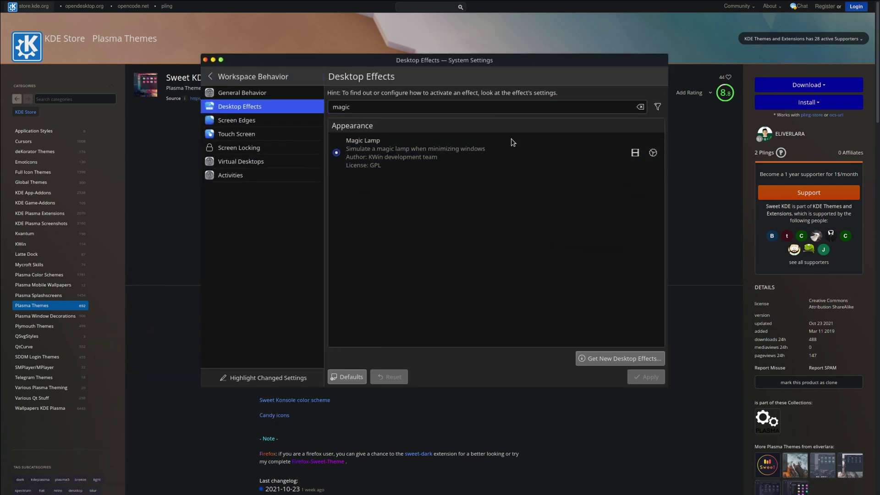
pyautogui.click(337, 152)
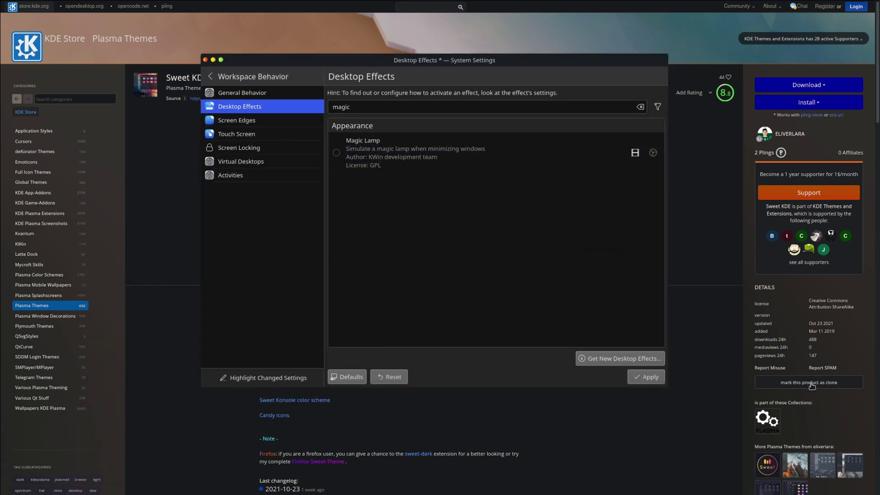
pyautogui.click(657, 381)
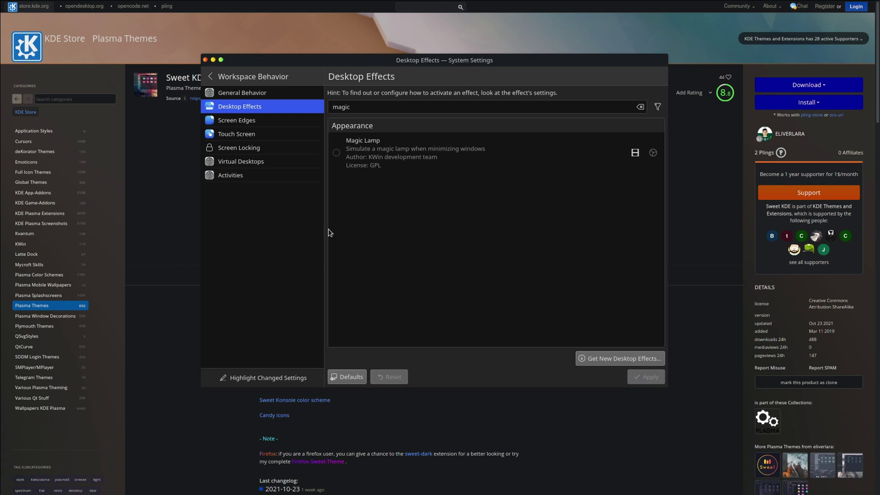
pyautogui.click(216, 81)
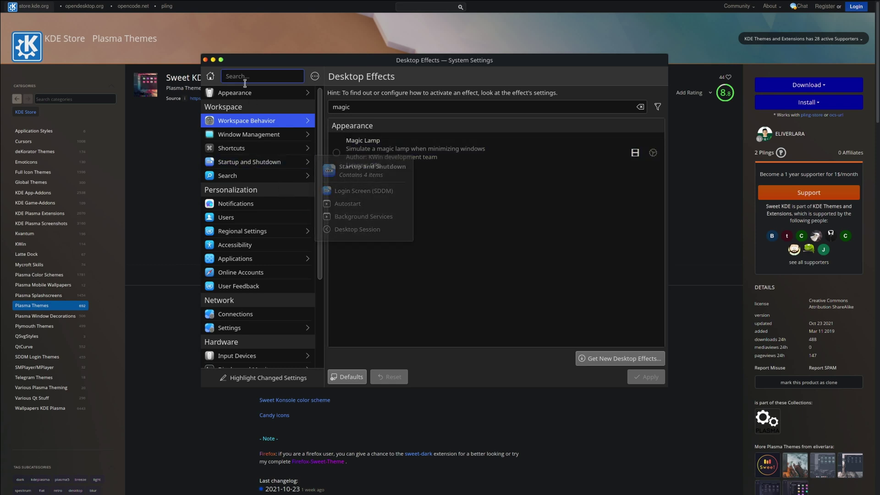
pyautogui.click(205, 59)
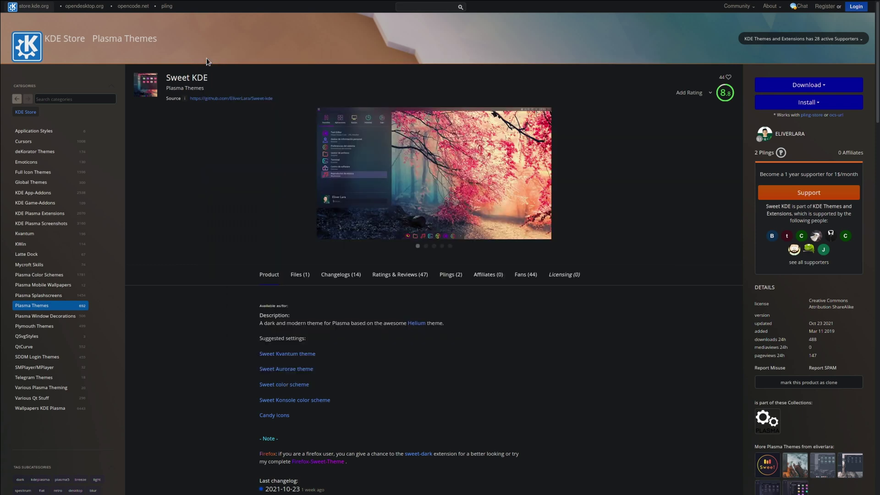
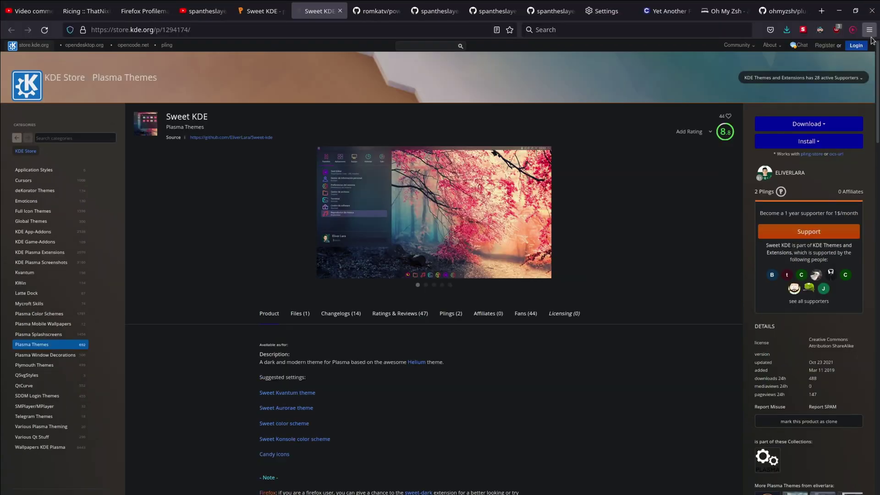
# Switch to Firefox's Settings page and review the Privacy & Security options from tracking protection through HTTPS-Only Mode.
pyautogui.click(870, 30)
pyautogui.click(626, 3)
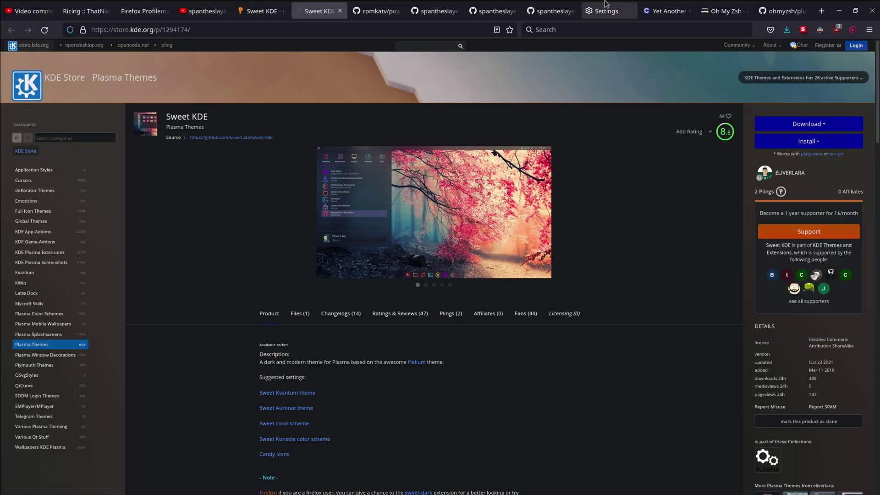
pyautogui.click(625, 3)
pyautogui.scroll(5, 253, 210)
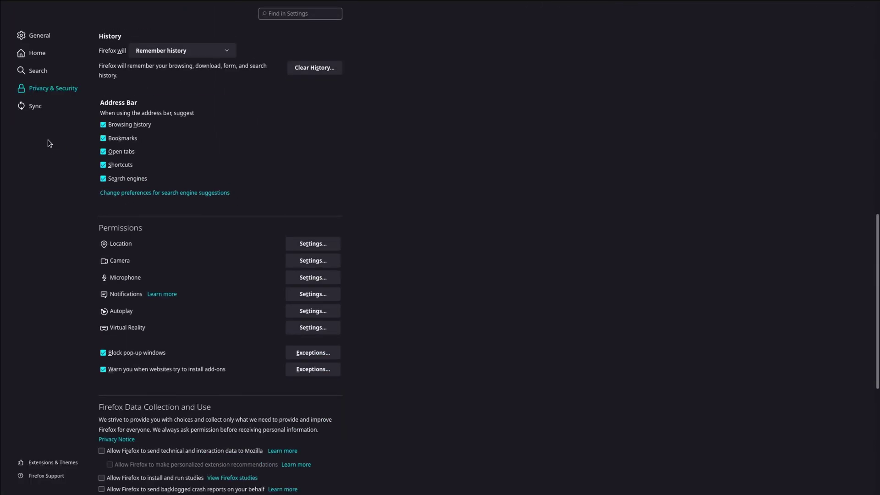
pyautogui.scroll(10, 260, 238)
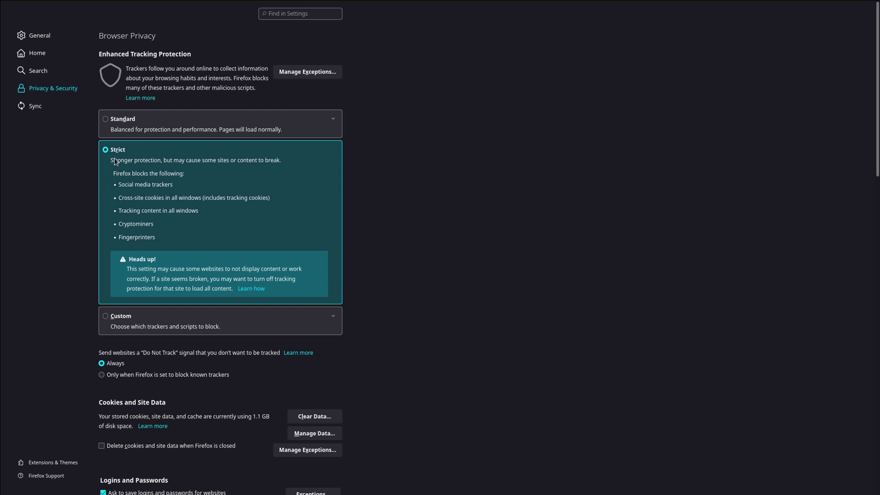
pyautogui.scroll(-3, 444, 213)
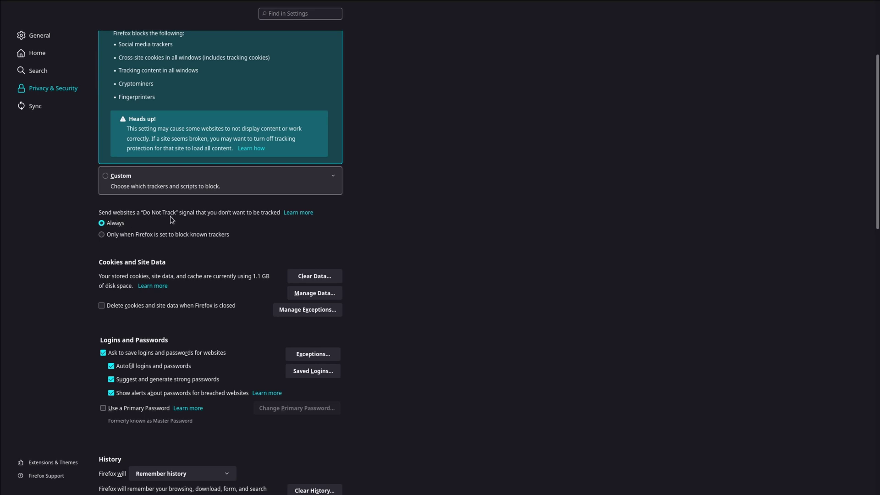
pyautogui.scroll(-4, 316, 277)
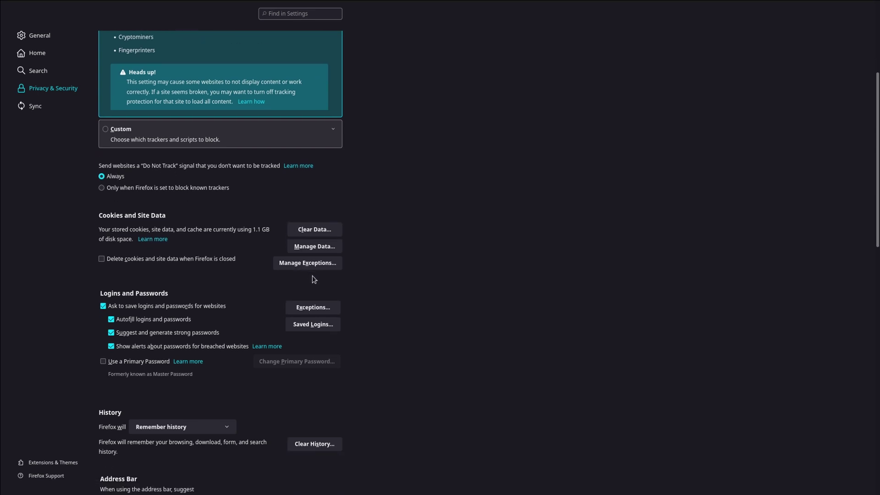
pyautogui.scroll(-2, 323, 282)
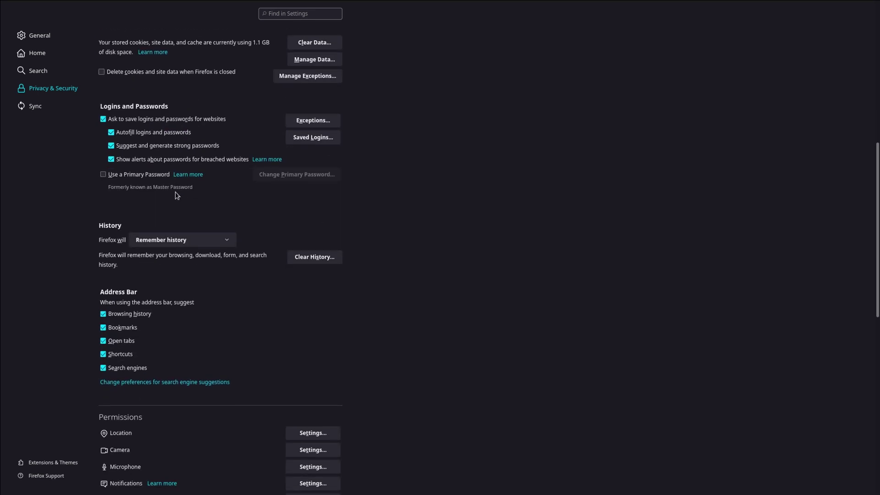
pyautogui.scroll(-6, 176, 194)
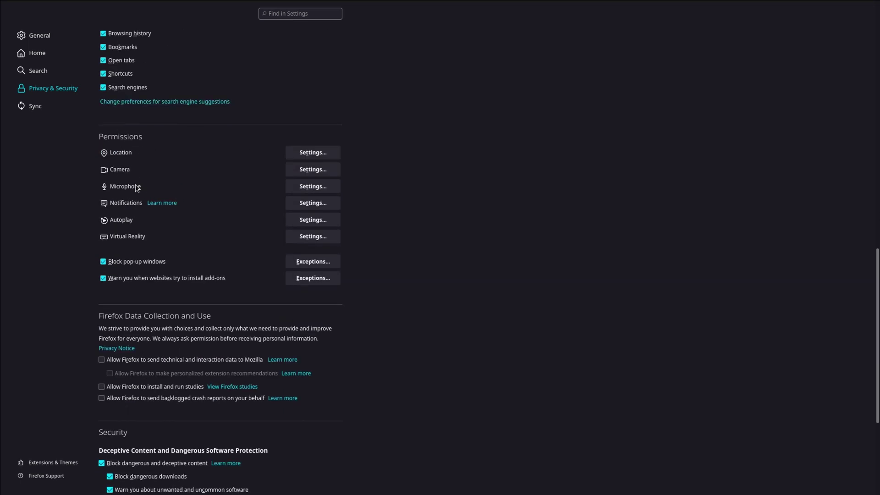
pyautogui.scroll(-4, 182, 106)
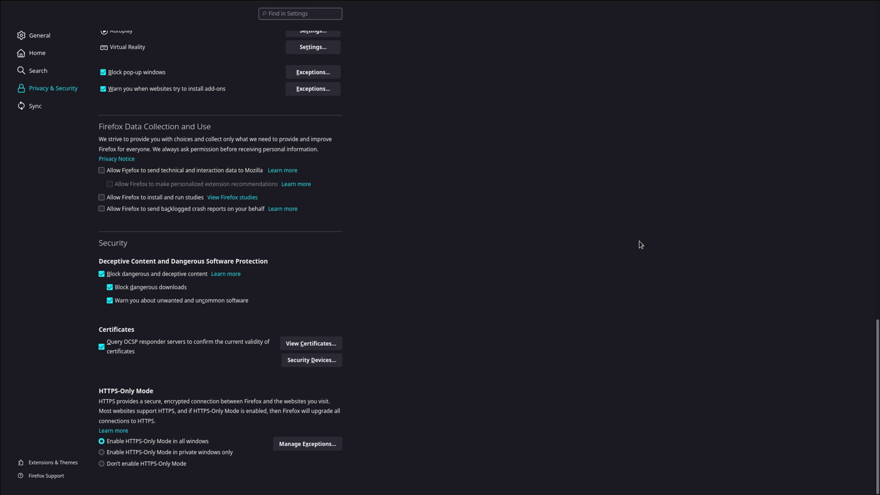
# Check the HTTPS Everywhere extension's settings and return to the Firefox settings page.
pyautogui.moveTo(871, 2)
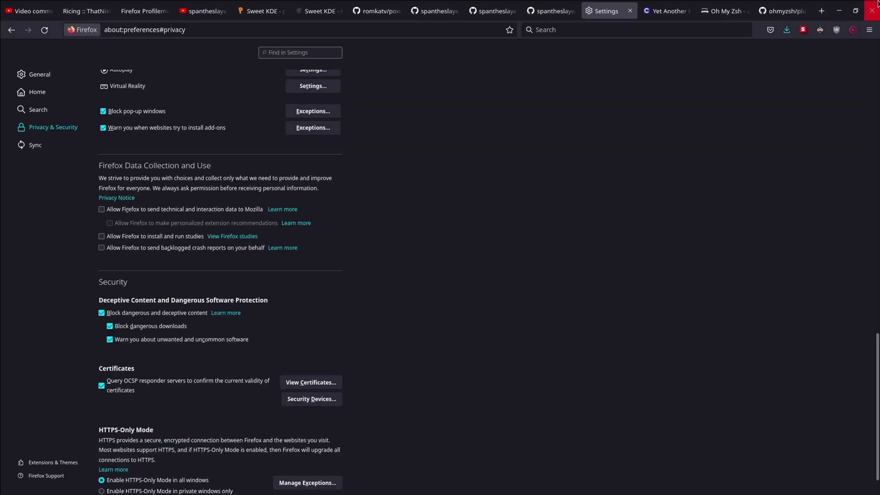
pyautogui.click(802, 30)
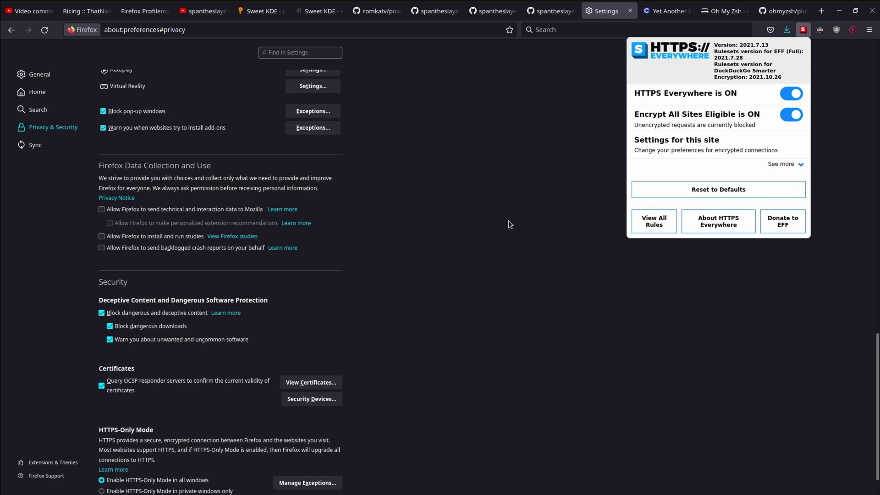
pyautogui.press('F11')
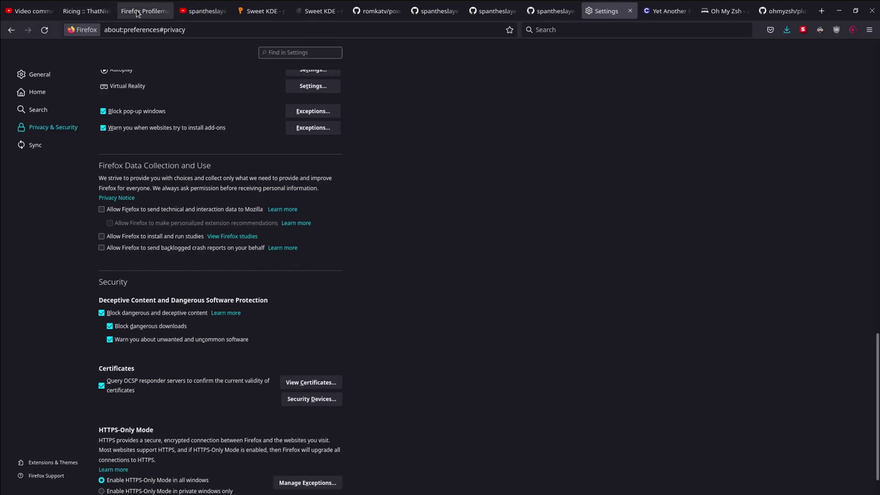
# Switch to the Firefox Profilemaker page and review its Annoyances and Privacy options.
pyautogui.click(138, 12)
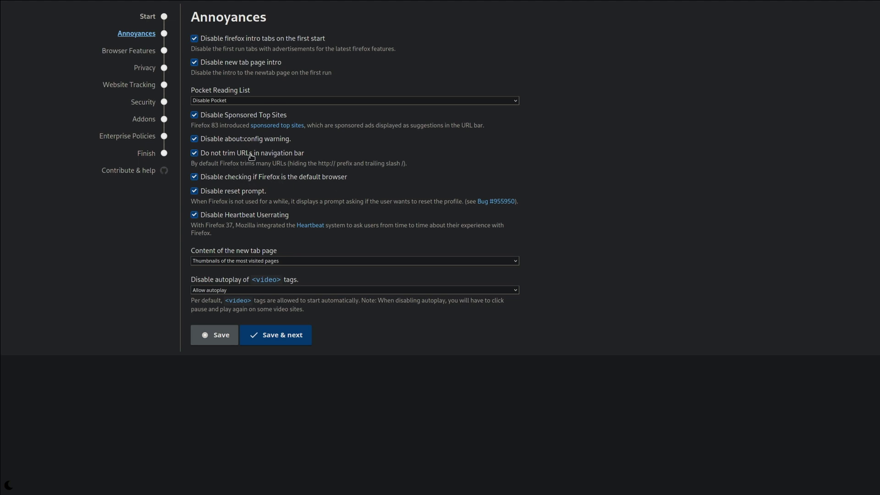
pyautogui.click(154, 69)
pyautogui.scroll(-5, 238, 194)
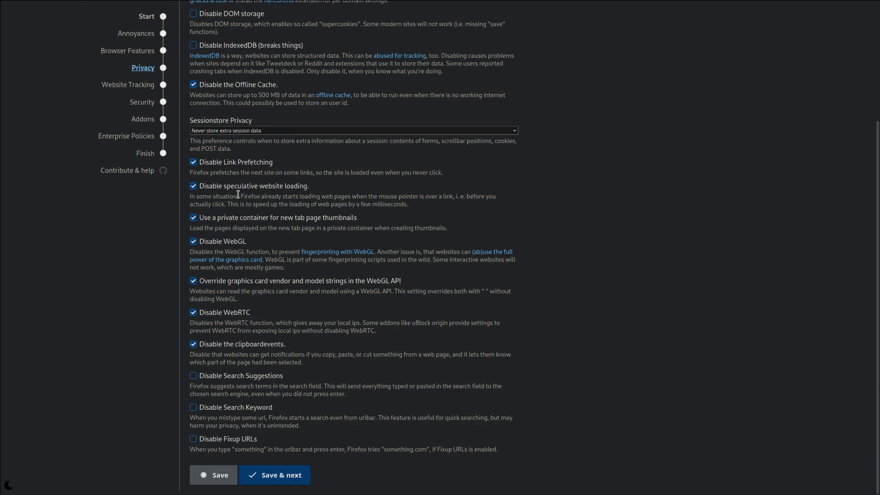
pyautogui.scroll(5, 246, 184)
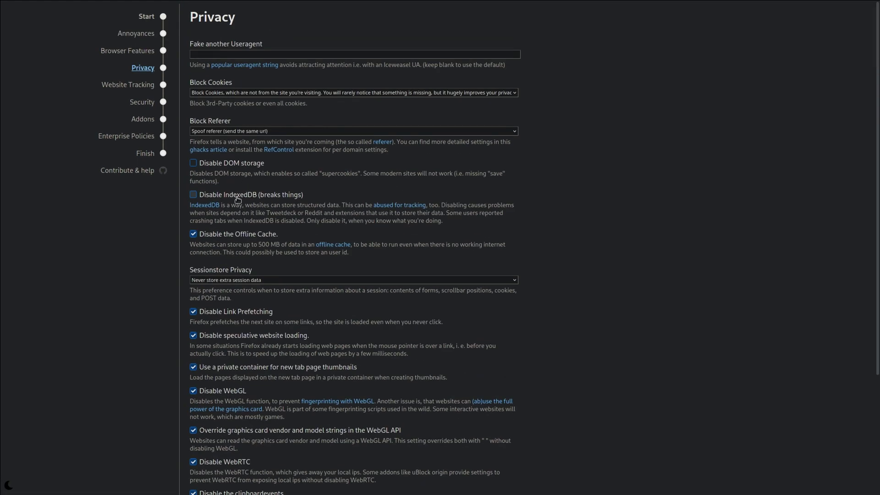
pyautogui.scroll(-3, 238, 200)
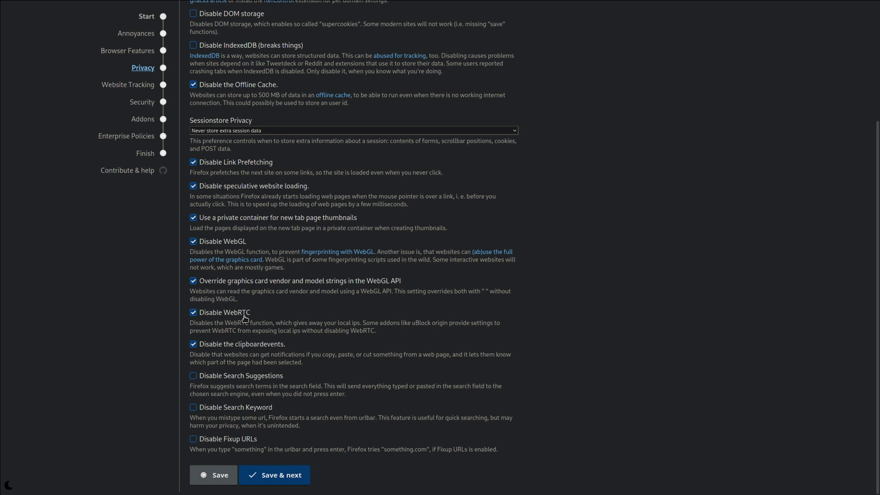
# Switch to the Yet Another Firefox Hardening Guide page and read it from the introduction through the preference changes to the advanced settings.
pyautogui.scroll(3, 244, 318)
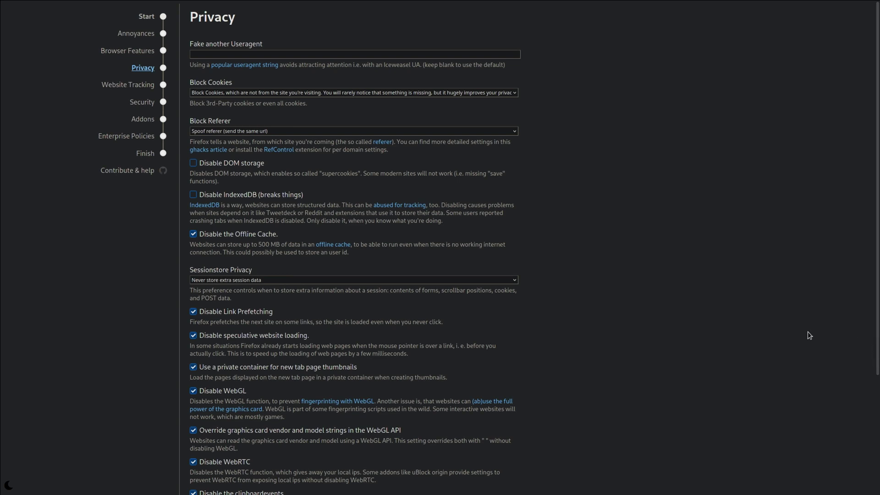
pyautogui.click(661, 10)
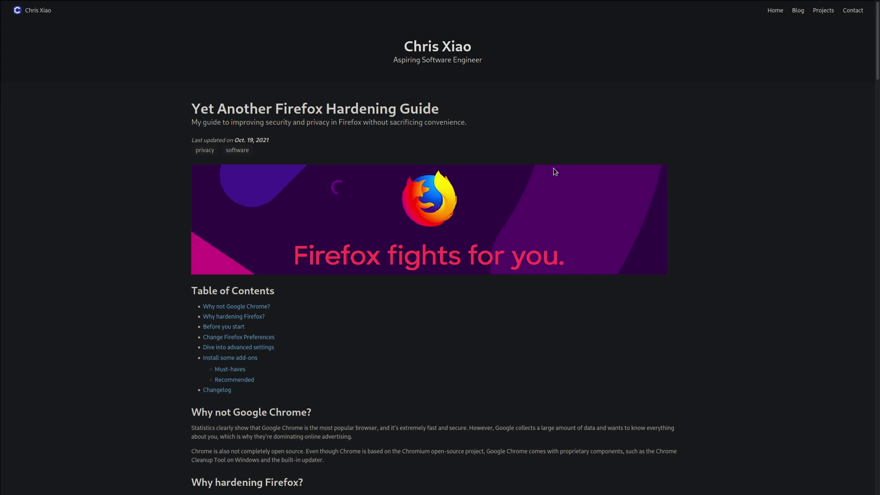
pyautogui.scroll(-2, 595, 207)
pyautogui.scroll(-2, 592, 205)
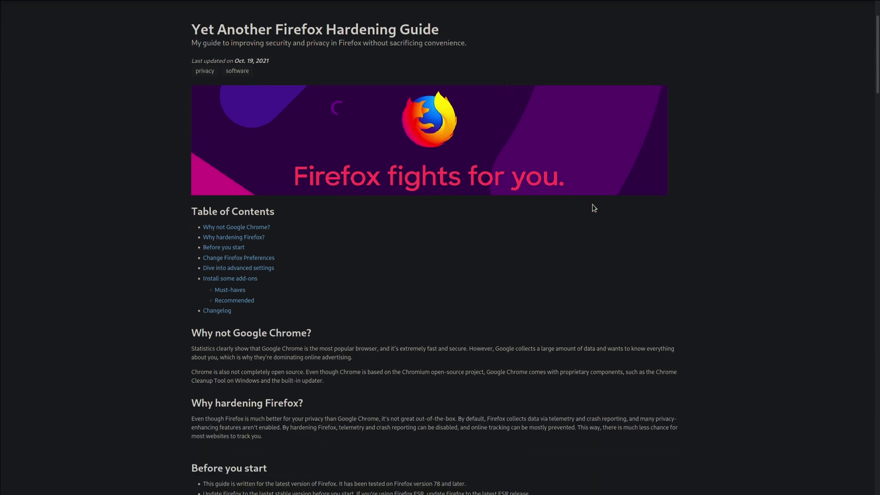
pyautogui.moveTo(232, 324); pyautogui.dragTo(311, 324)
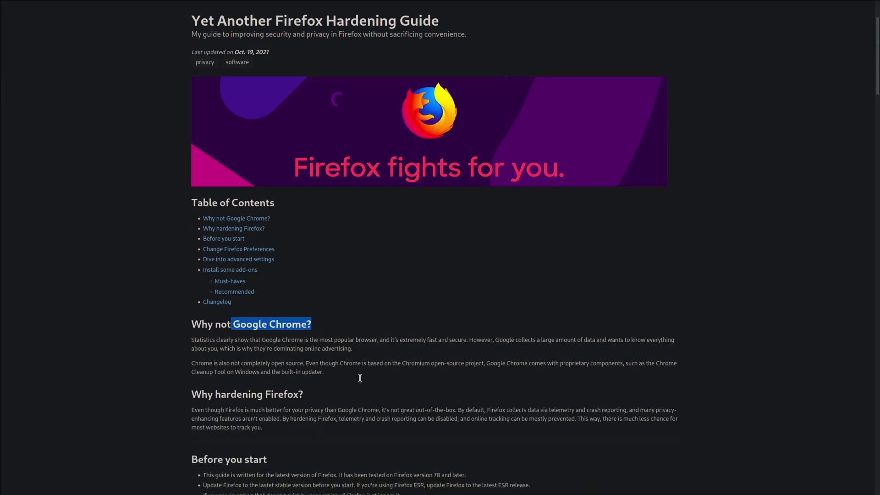
pyautogui.scroll(-8, 311, 339)
pyautogui.click(251, 219)
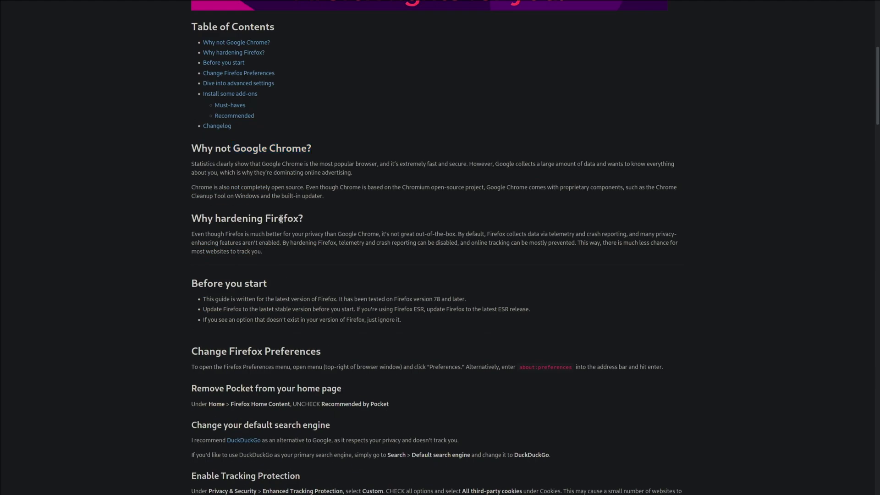
pyautogui.scroll(-4, 302, 236)
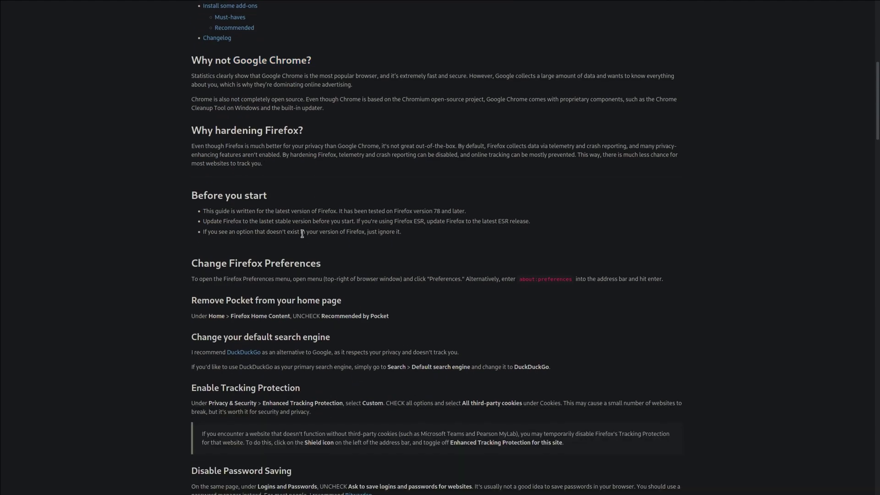
pyautogui.scroll(-2, 302, 233)
pyautogui.scroll(-12, 282, 211)
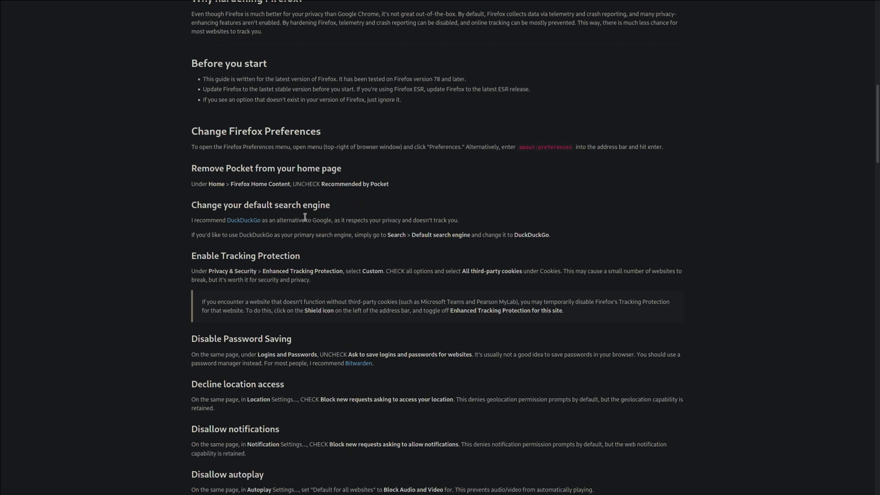
pyautogui.scroll(-20, 293, 209)
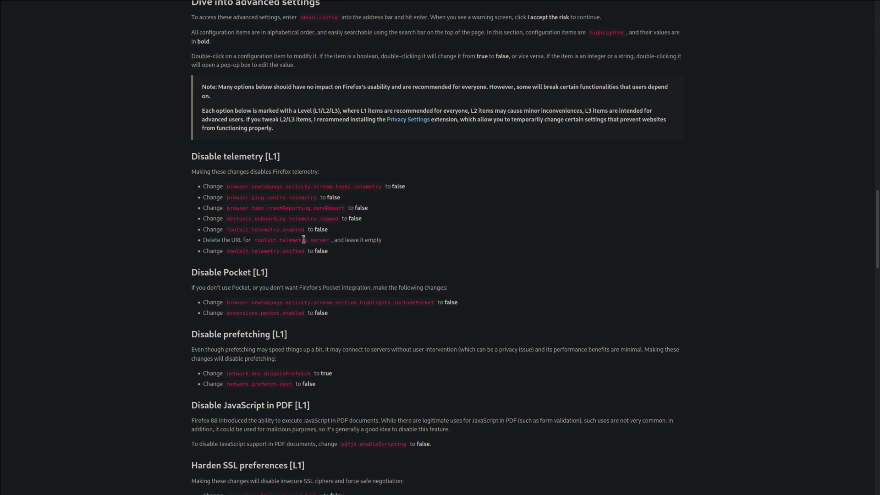
# Switch to the YouTube video "The First Site to Visit After Installing Firefox", check its description, and go to the own channel's home page.
pyautogui.click(414, 238)
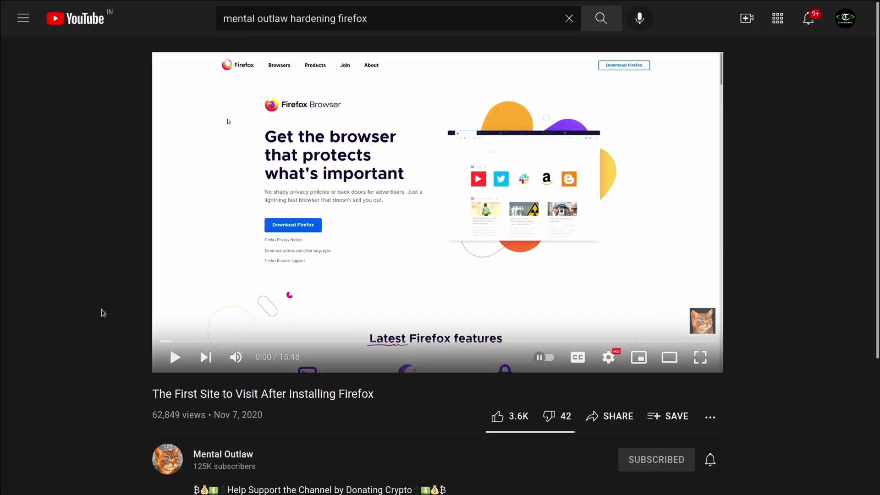
pyautogui.scroll(-4, 103, 313)
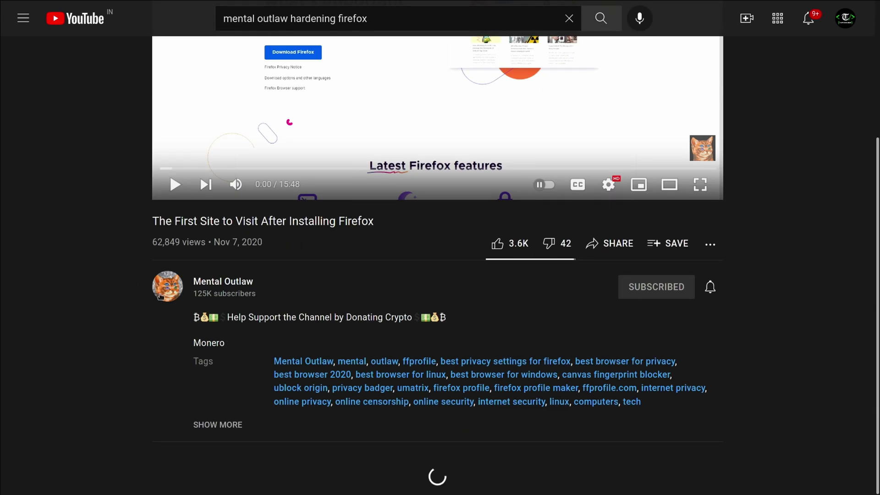
pyautogui.scroll(4, 257, 292)
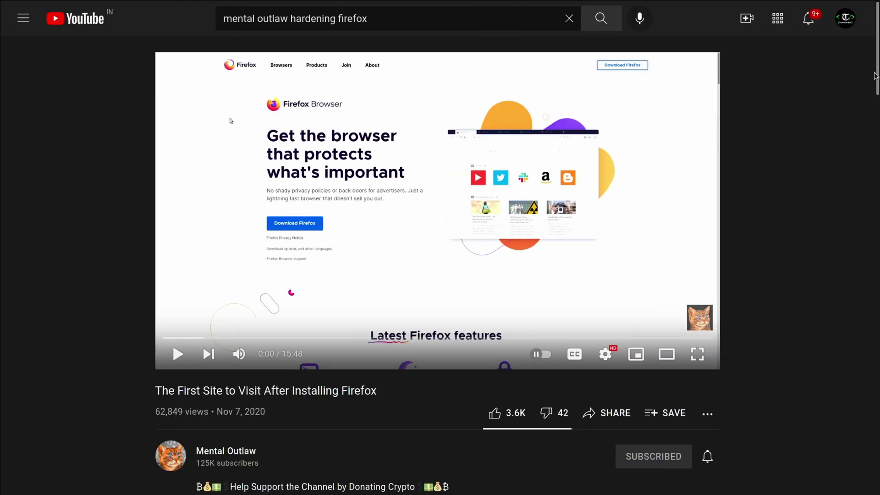
pyautogui.hotkey('alt', 'Left')
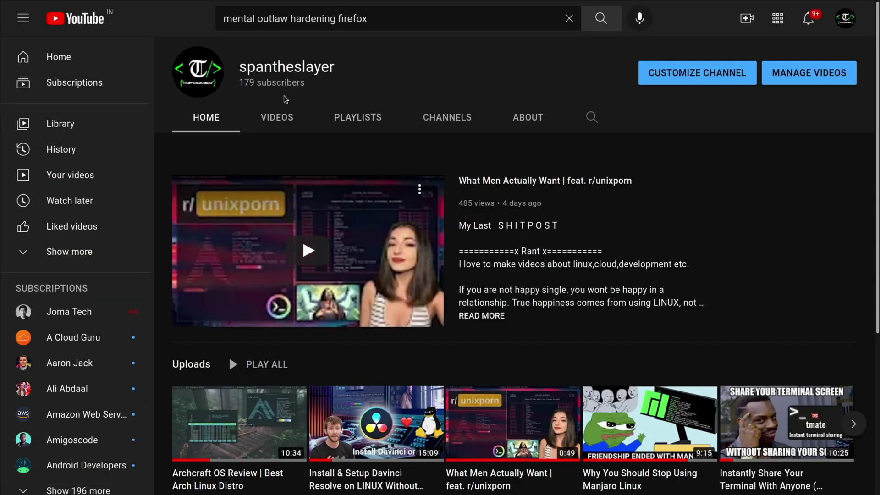